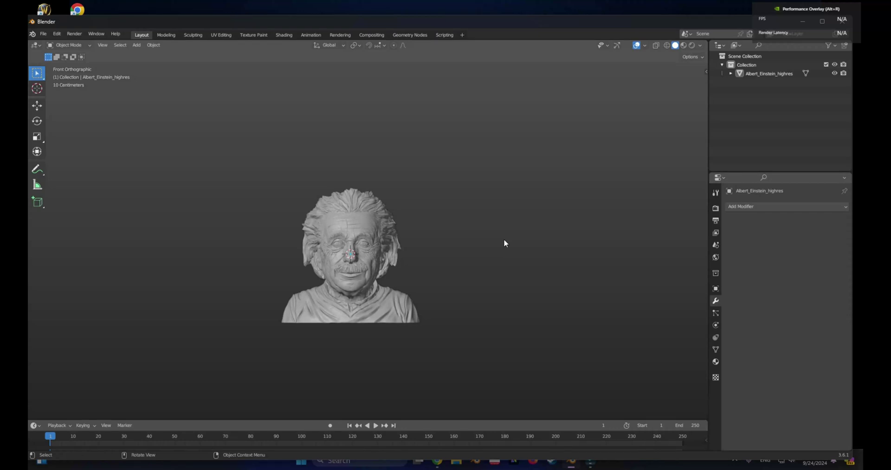
# - In front view, add a cube and turn on X-Ray so the bust shows through
pyautogui.moveTo(471, 249); pyautogui.dragTo(499, 239, button='middle')
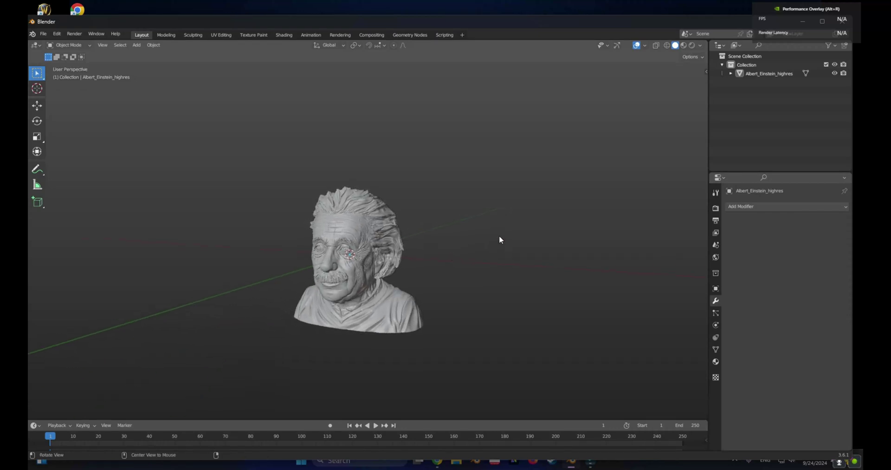
pyautogui.moveTo(559, 148); pyautogui.dragTo(366, 195, button='middle')
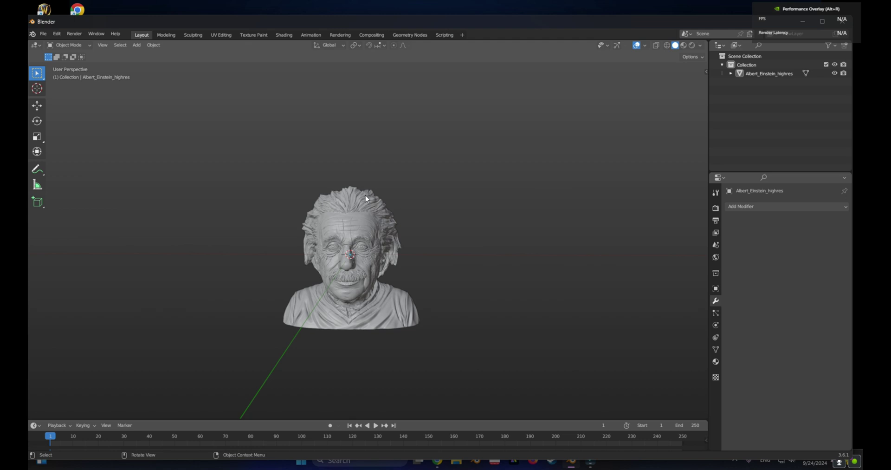
pyautogui.moveTo(456, 259)
pyautogui.mouseDown(button='middle')
pyautogui.moveTo(415, 266)
pyautogui.moveTo(448, 261)
pyautogui.mouseUp(button='middle')
pyautogui.press('KP_1')
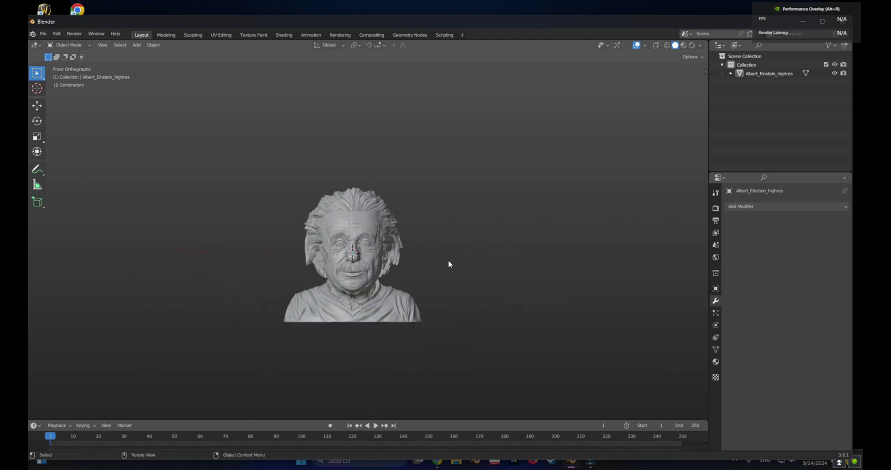
pyautogui.hotkey('shift', 'a')
pyautogui.moveTo(447, 258)
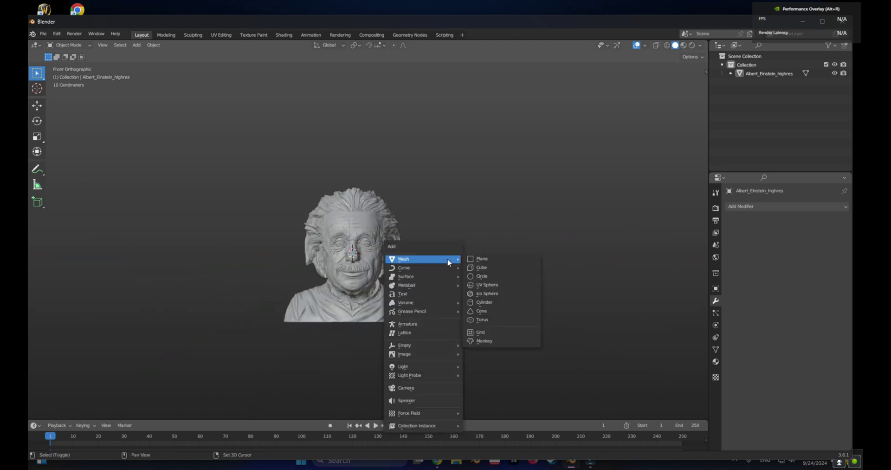
pyautogui.click(488, 269)
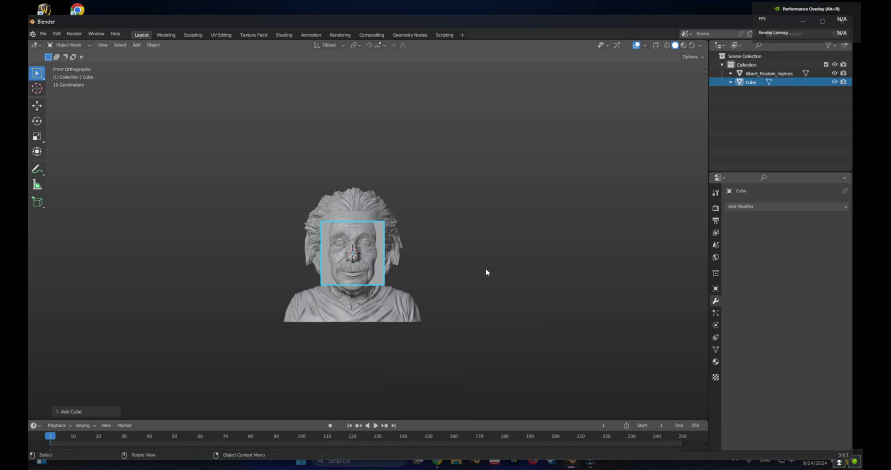
pyautogui.click(656, 47)
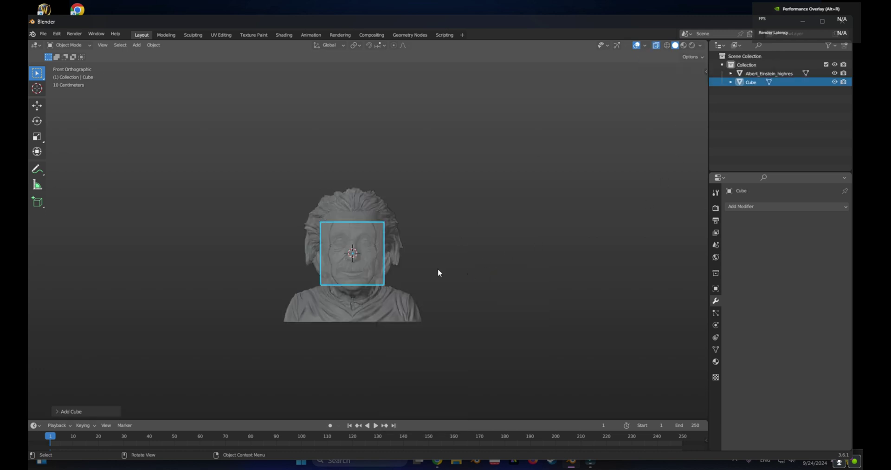
# - Scale the cube along Z, along Y in right view and along X in front view to enclose the bust
pyautogui.press('s')
pyautogui.press('z')
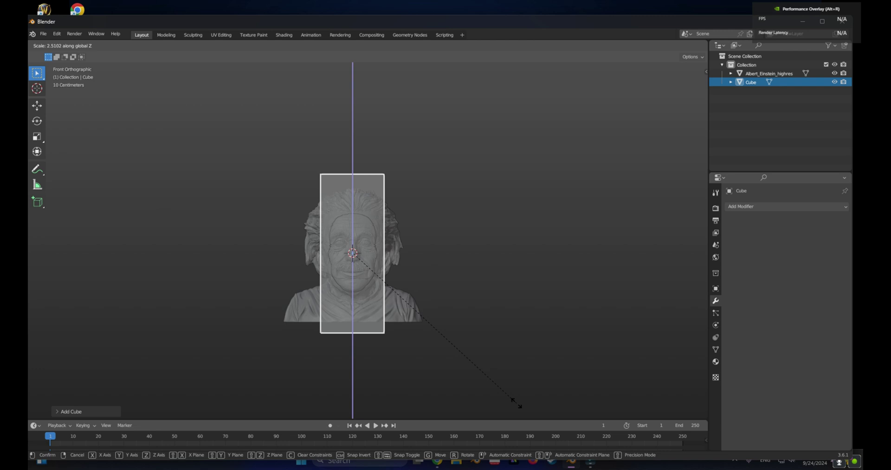
pyautogui.click(520, 408)
pyautogui.press('KP_3')
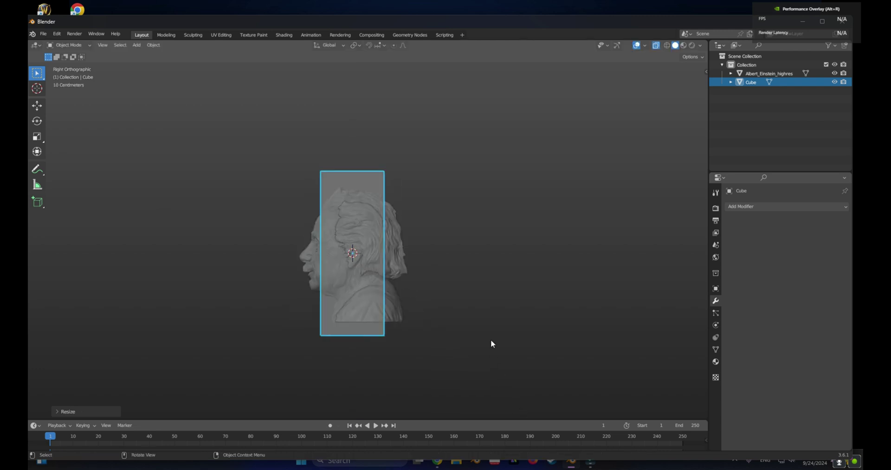
pyautogui.press('s')
pyautogui.press('y')
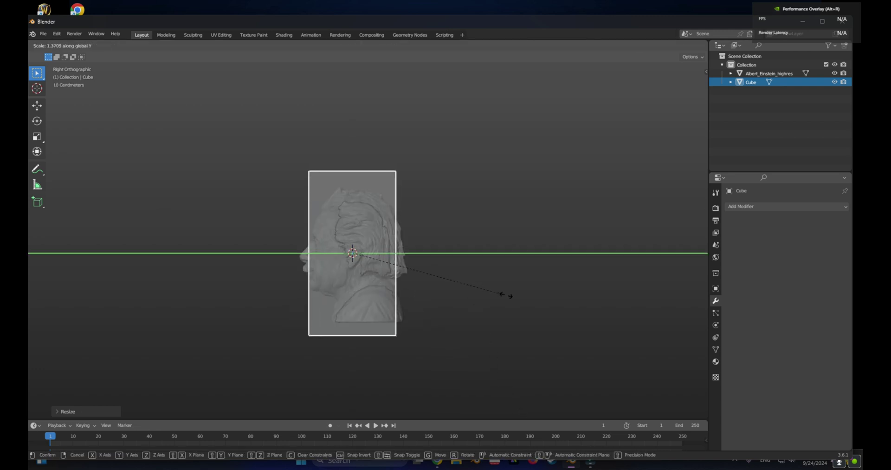
pyautogui.click(571, 326)
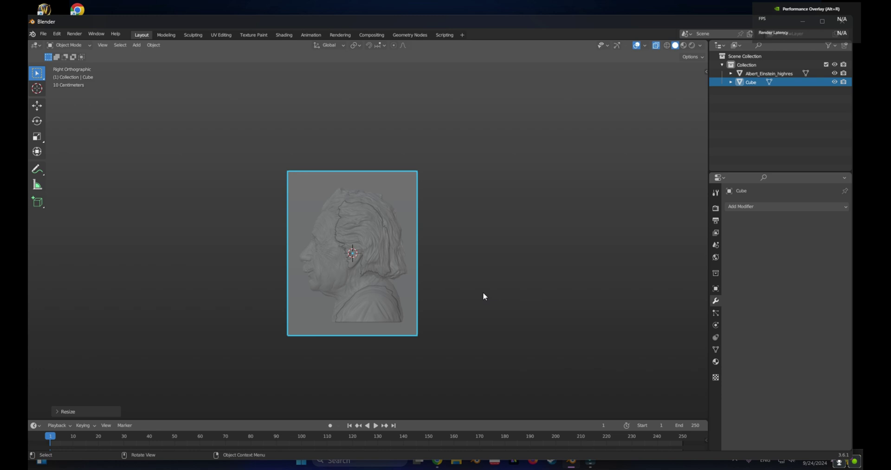
pyautogui.press('KP_1')
pyautogui.press('s')
pyautogui.press('x')
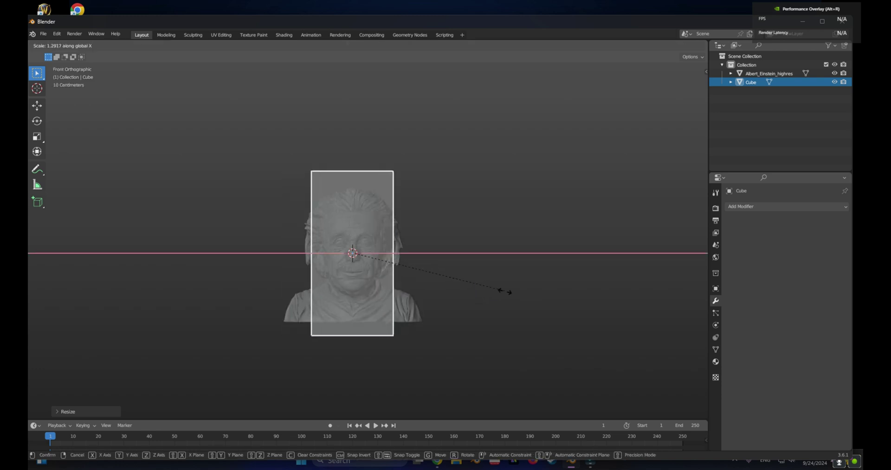
pyautogui.click(630, 379)
pyautogui.moveTo(427, 223); pyautogui.dragTo(445, 212, button='middle')
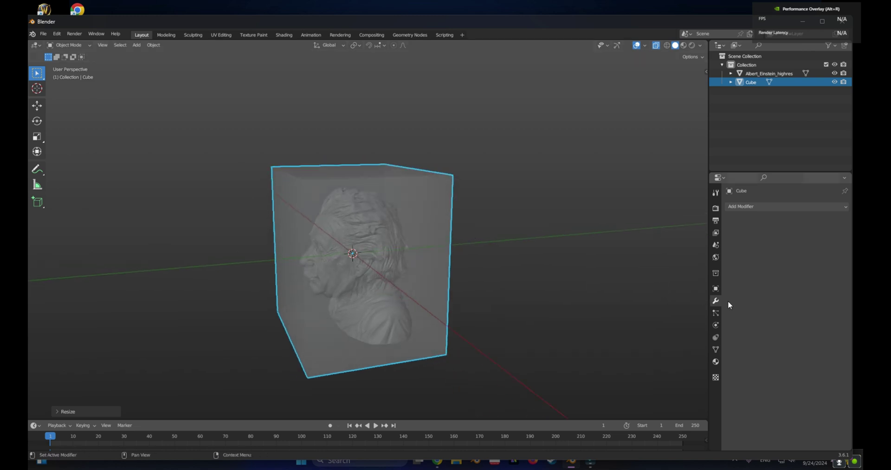
# - Give the cube a Boolean Difference modifier with Albert_Einstein_highres as its cutting object
pyautogui.click(742, 208)
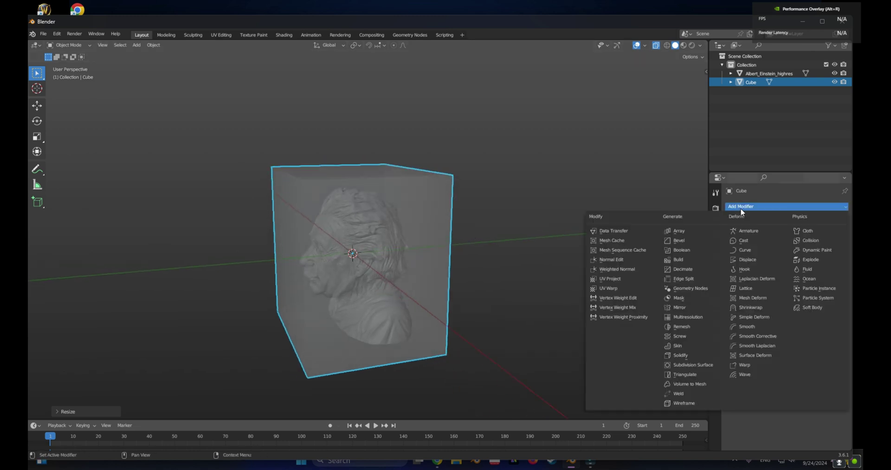
pyautogui.click(687, 252)
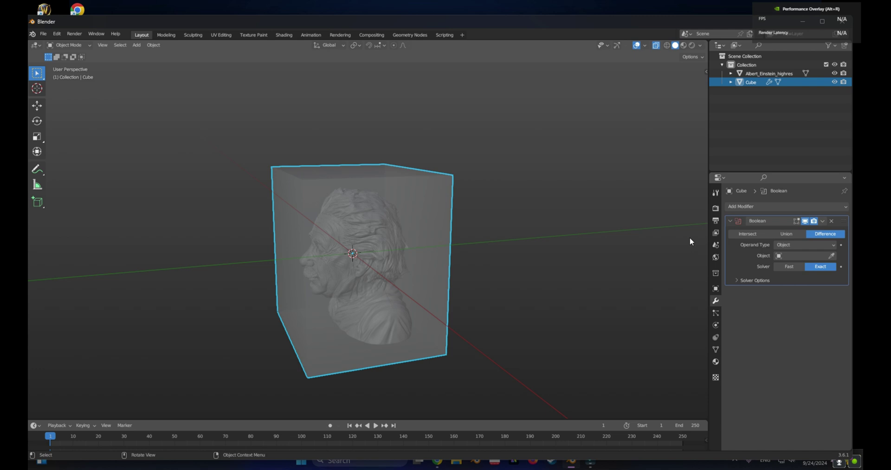
pyautogui.click(832, 256)
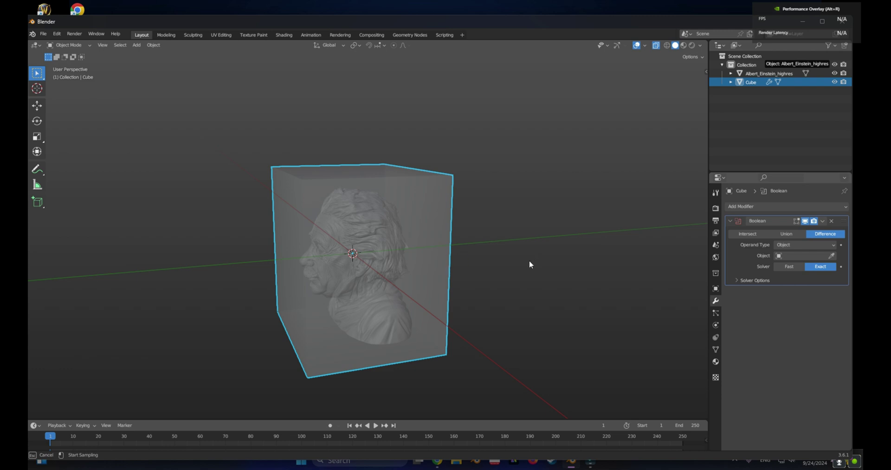
pyautogui.click(768, 73)
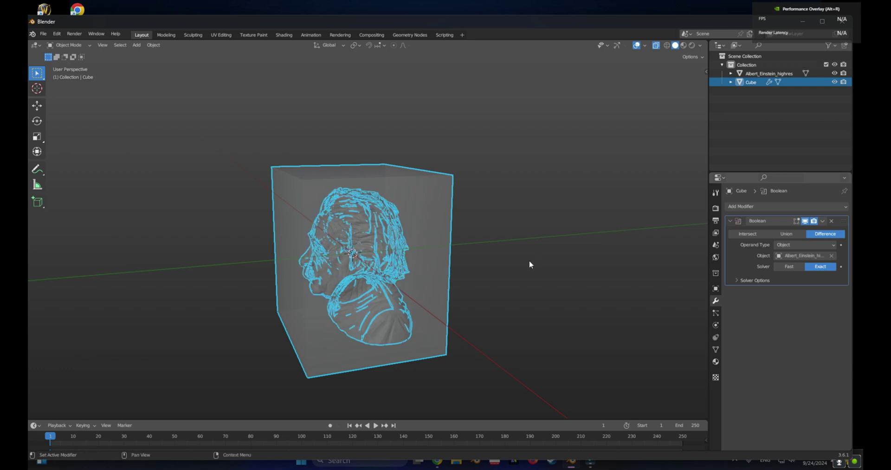
pyautogui.click(822, 221)
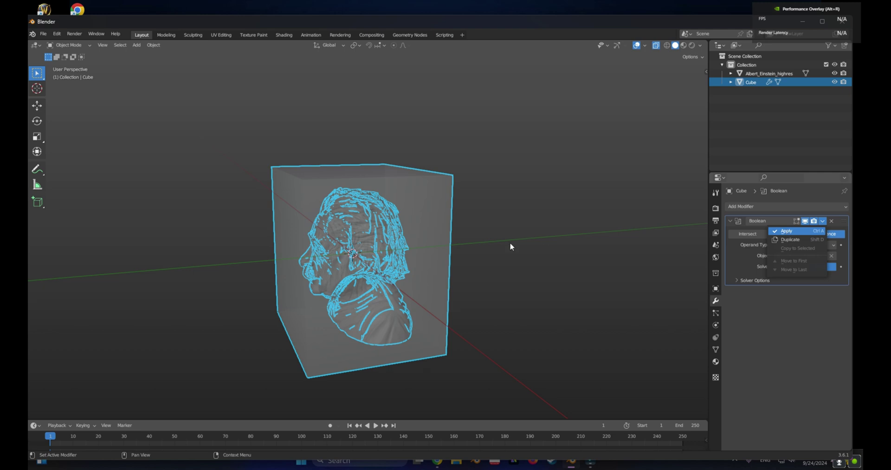
# - Apply the Boolean, delete the Albert_Einstein_highres bust and orbit around the hollowed block
pyautogui.press('Return')
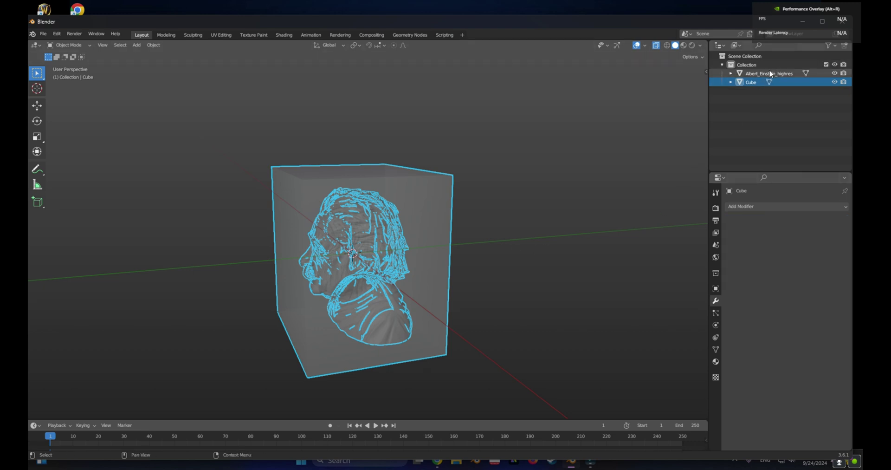
pyautogui.click(769, 73)
pyautogui.press('x')
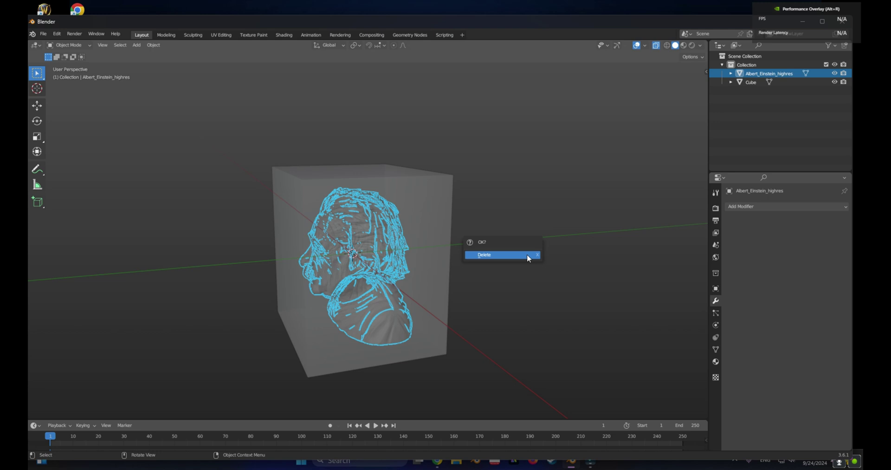
pyautogui.click(527, 254)
pyautogui.click(416, 257)
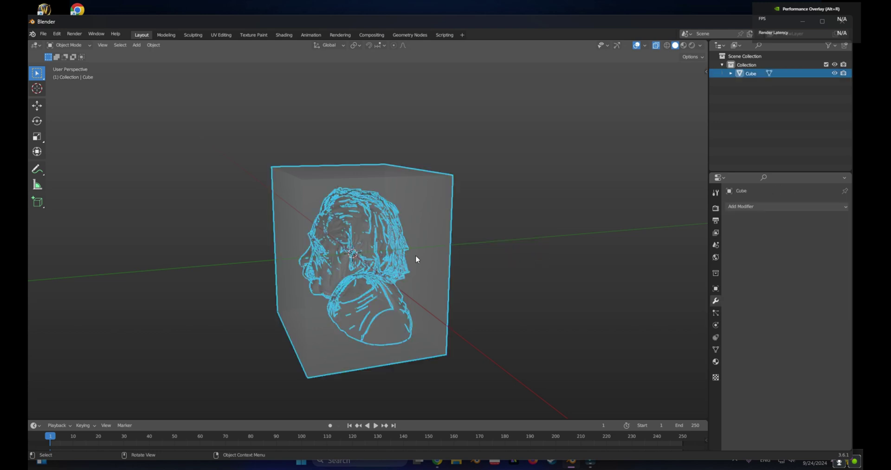
pyautogui.click(477, 274)
pyautogui.moveTo(477, 258); pyautogui.dragTo(409, 285, button='middle')
# - In right view, add a second cube and flatten it along Y into a thin slab
pyautogui.press('KP_3')
pyautogui.hotkey('shift', 'a')
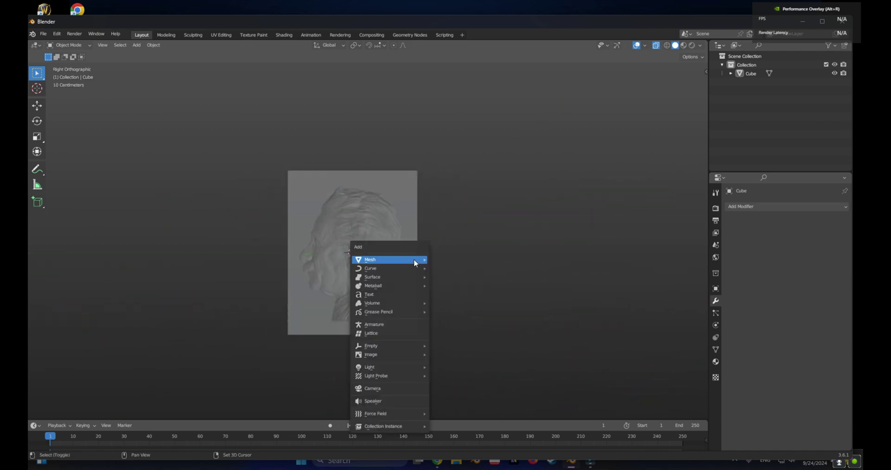
pyautogui.moveTo(414, 258)
pyautogui.click(448, 268)
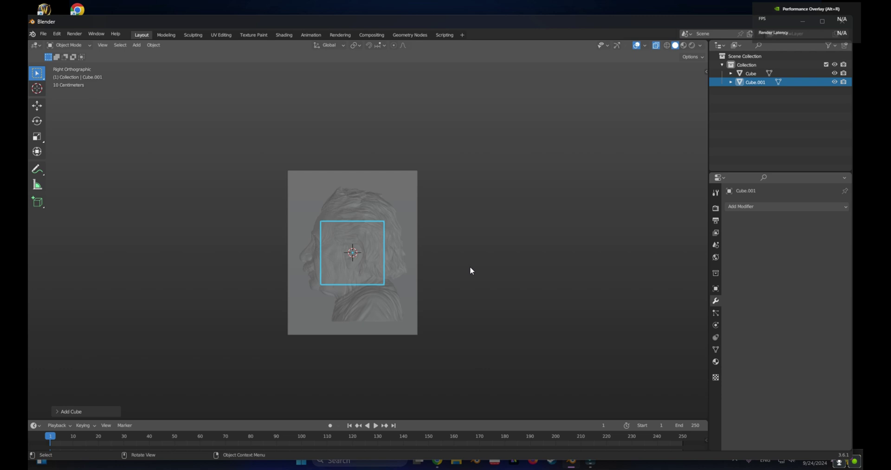
pyautogui.press('s')
pyautogui.press('y')
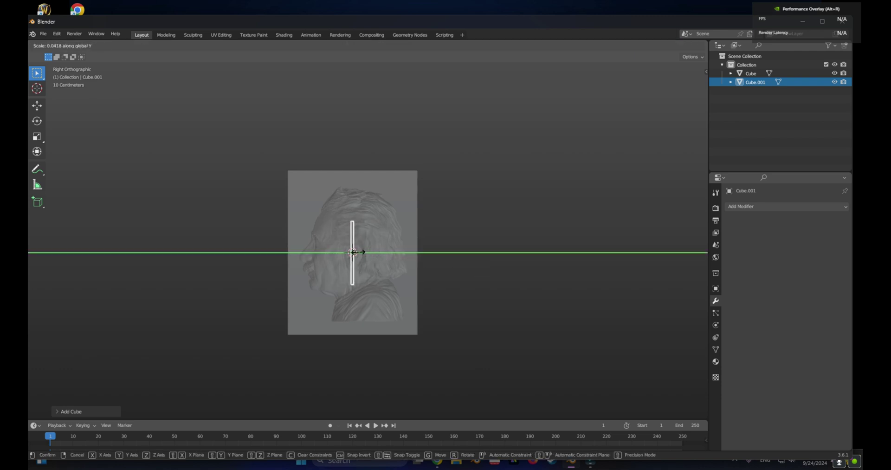
pyautogui.click(358, 252)
# - Stretch the slab along Z so it rises taller than the carved block
pyautogui.scroll(3, 439, 294)
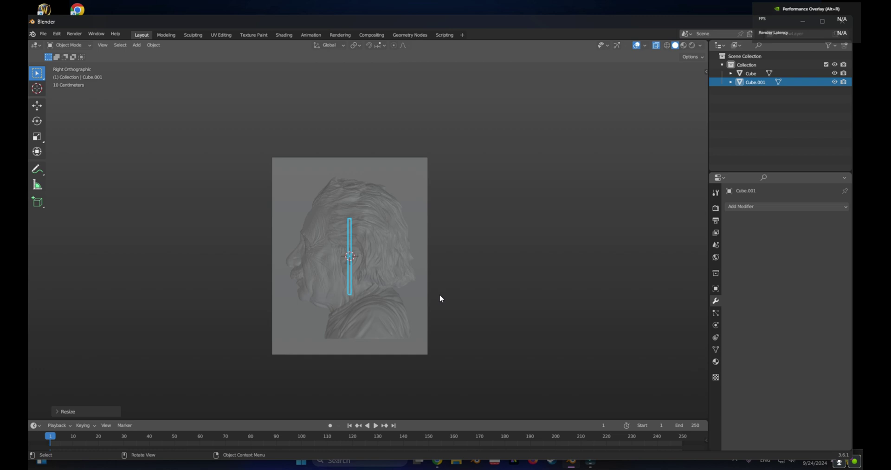
pyautogui.press('s')
pyautogui.press('x')
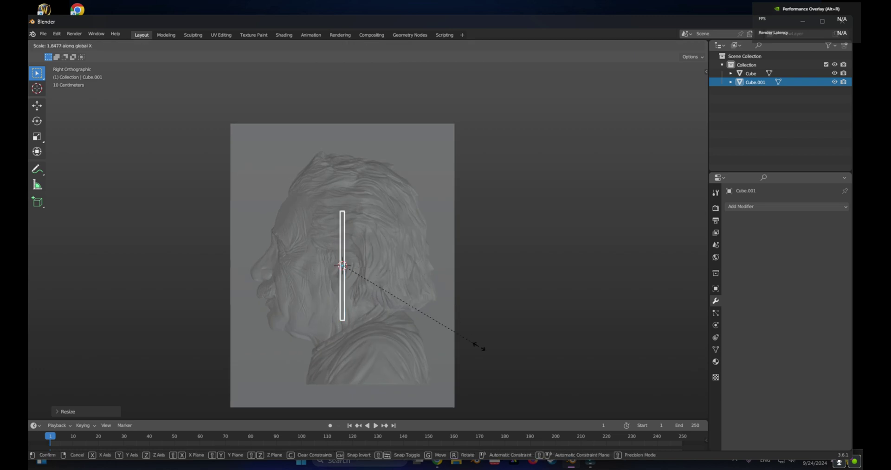
pyautogui.rightClick(478, 346)
pyautogui.press('s')
pyautogui.press('z')
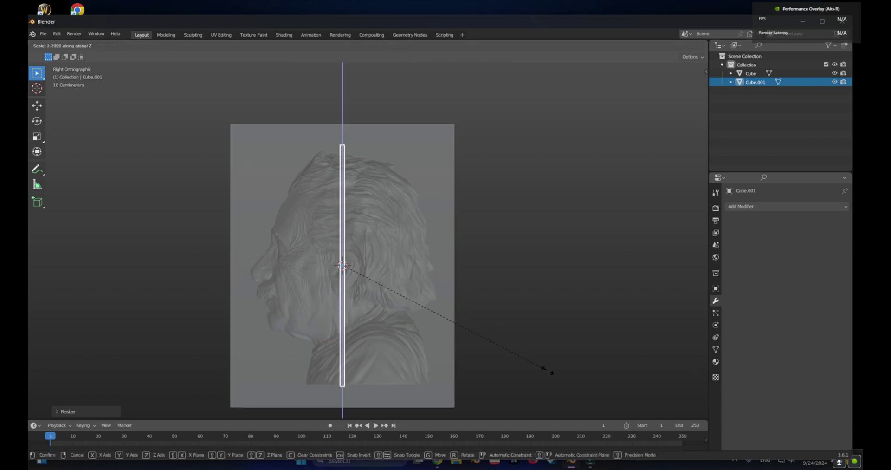
pyautogui.click(612, 407)
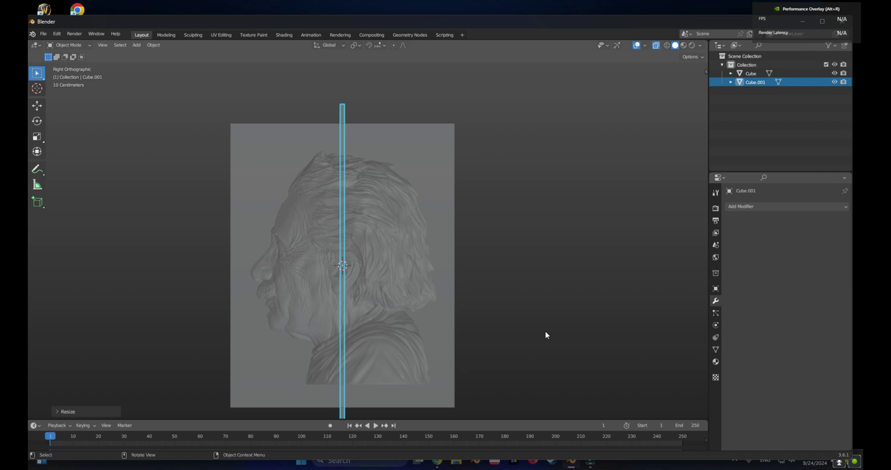
pyautogui.moveTo(544, 330); pyautogui.dragTo(549, 327, button='middle')
# - In front view, widen the slab along X past the sides of the block
pyautogui.press('KP_1')
pyautogui.press('s')
pyautogui.press('y')
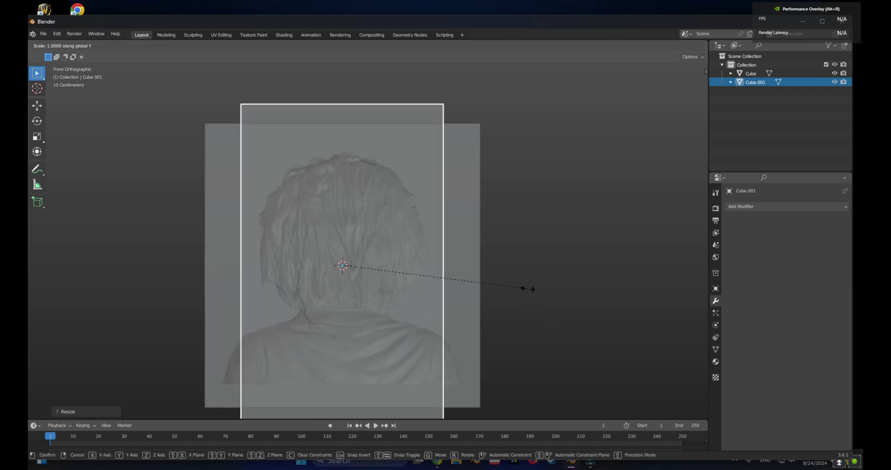
pyautogui.press('x')
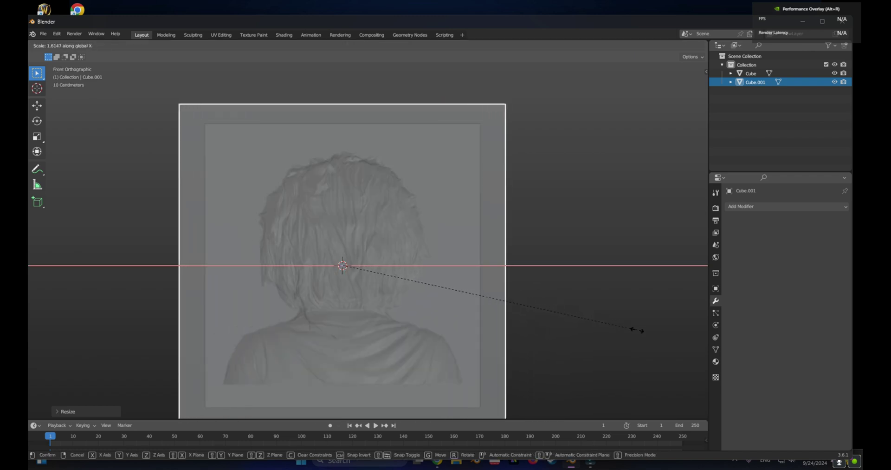
pyautogui.click(639, 333)
# - In right view, thin the cutting slab further along Y and check it in perspective
pyautogui.press('KP_3')
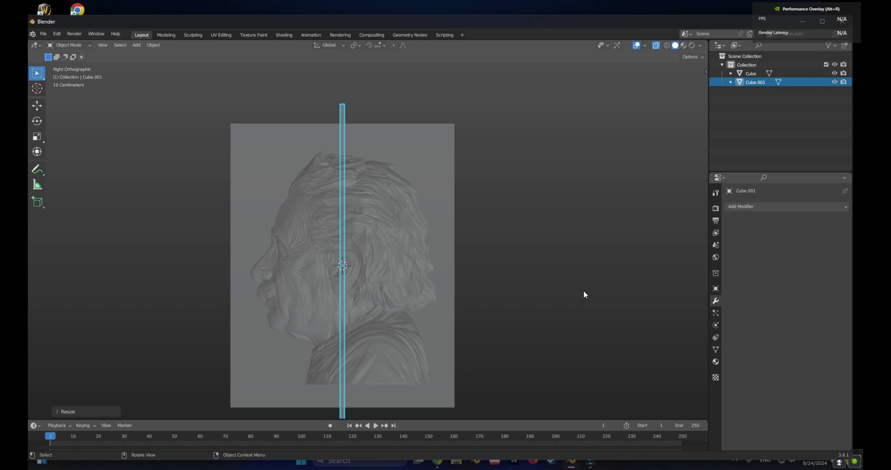
pyautogui.press('s')
pyautogui.press('y')
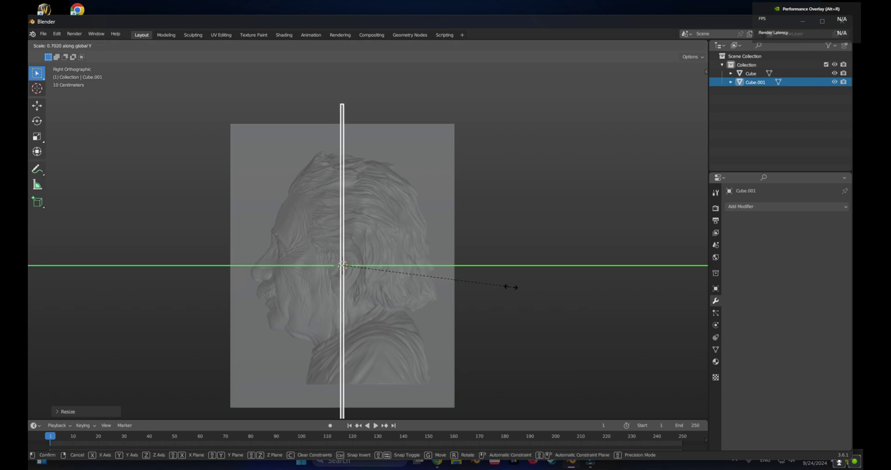
pyautogui.click(480, 291)
pyautogui.scroll(-2, 471, 292)
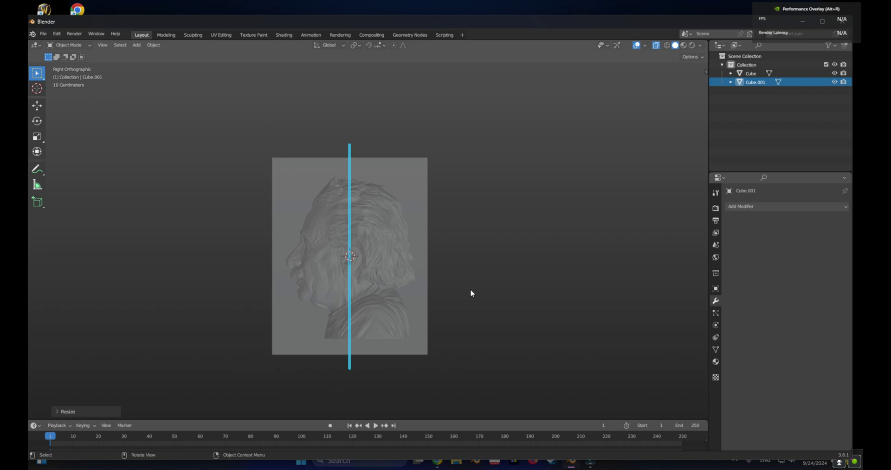
pyautogui.moveTo(470, 289); pyautogui.dragTo(450, 267, button='middle')
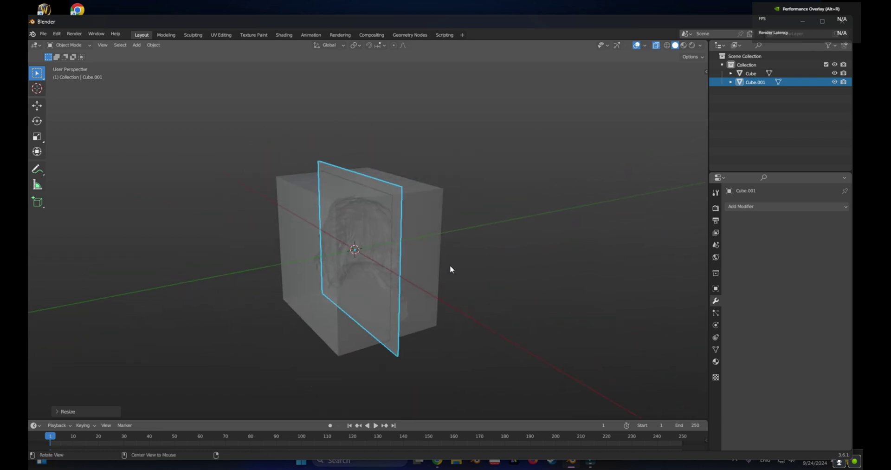
# - Add a Boolean modifier to Cube with Cube.001 as cutter and apply it, slitting the block
pyautogui.click(417, 230)
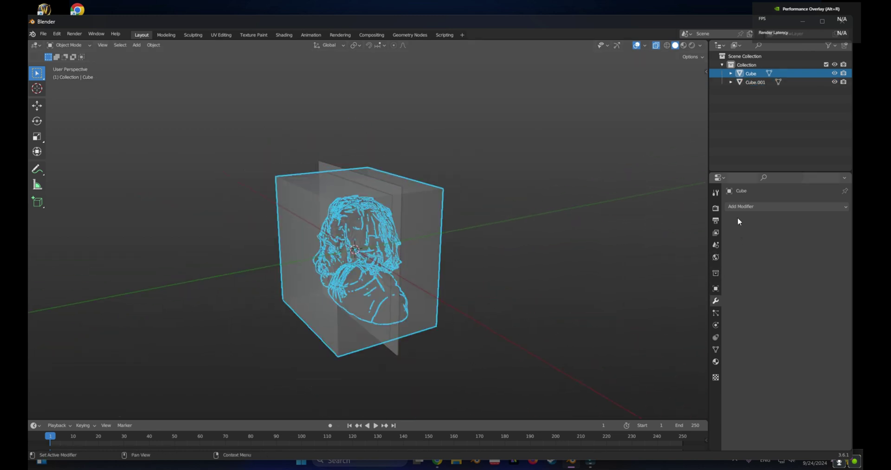
pyautogui.click(743, 206)
pyautogui.click(681, 250)
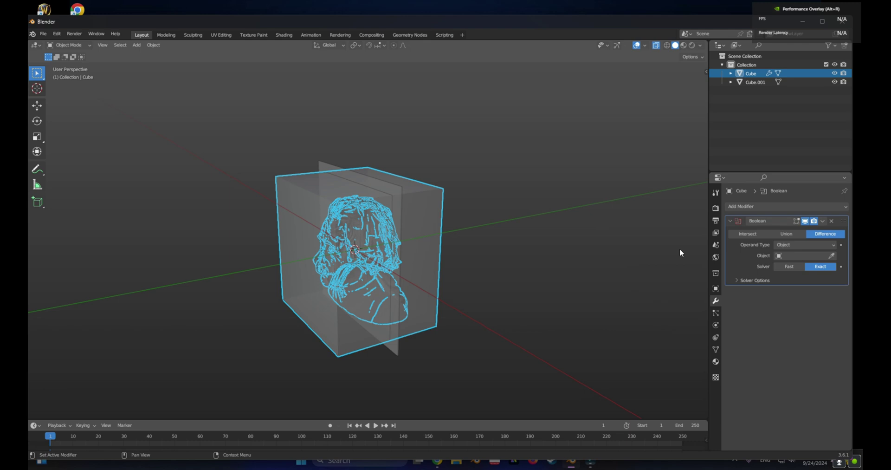
pyautogui.click(833, 255)
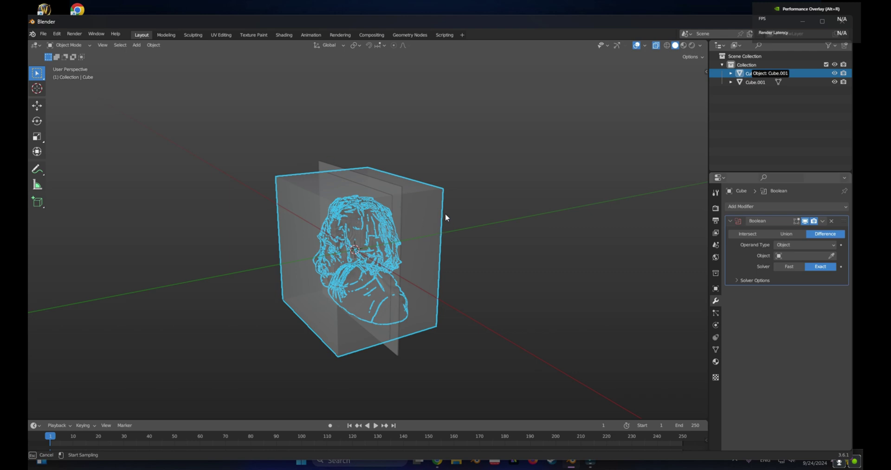
pyautogui.press('Return')
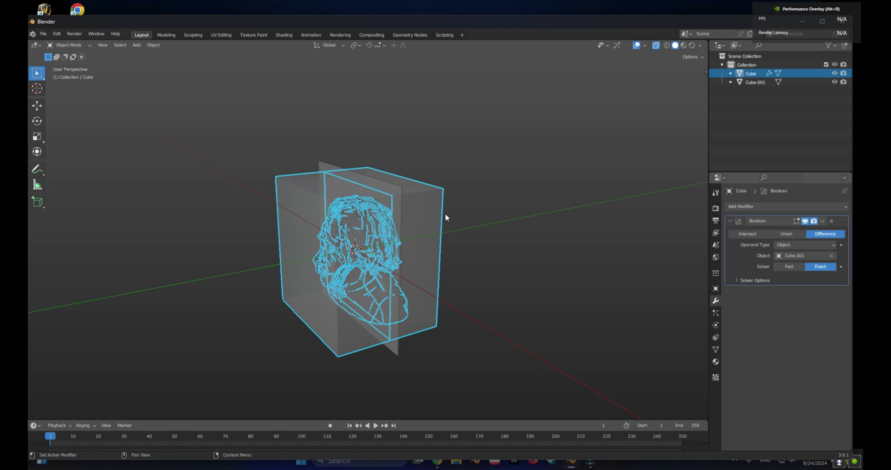
pyautogui.moveTo(446, 216); pyautogui.dragTo(566, 234, button='middle')
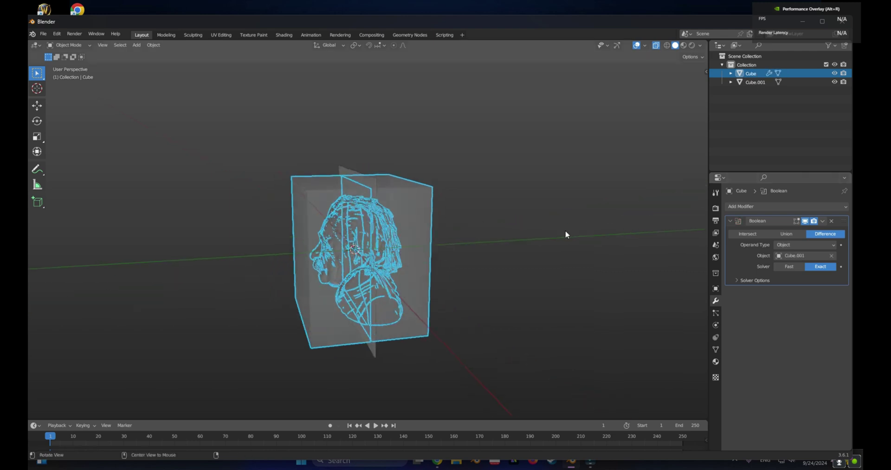
pyautogui.click(822, 220)
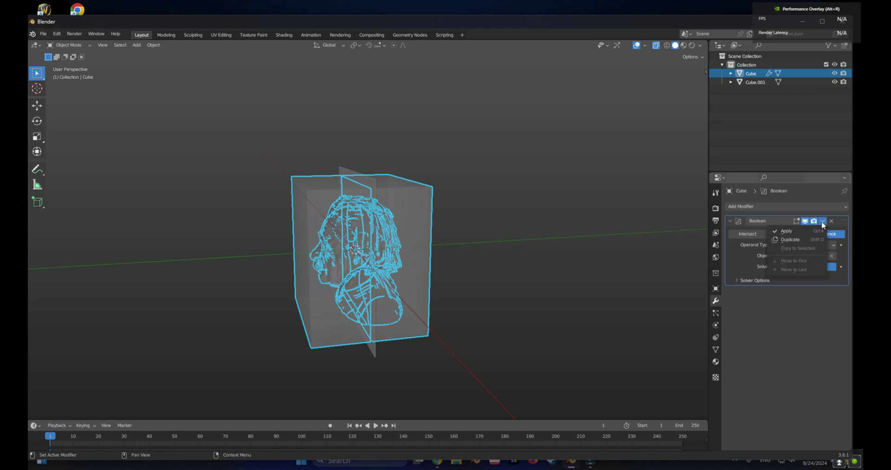
pyautogui.click(779, 231)
# - Delete the Cube.001 slab and frame the mold box in right orthographic view
pyautogui.click(362, 180)
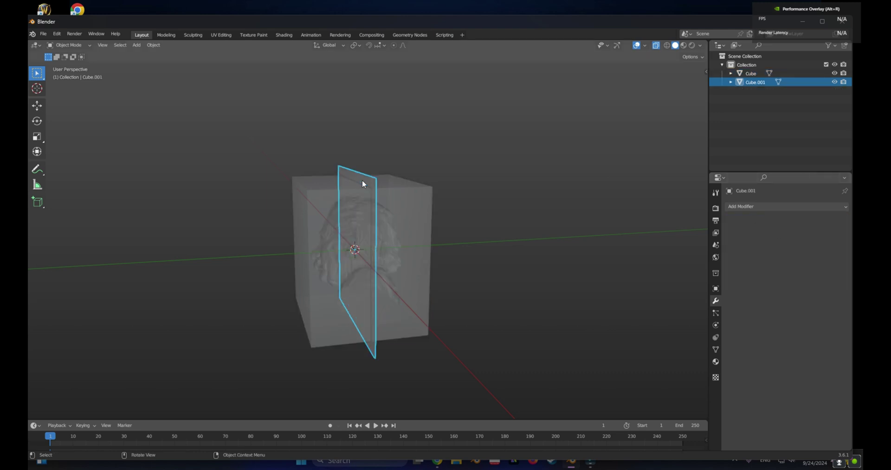
pyautogui.press('x')
pyautogui.click(388, 192)
pyautogui.press('KP_1')
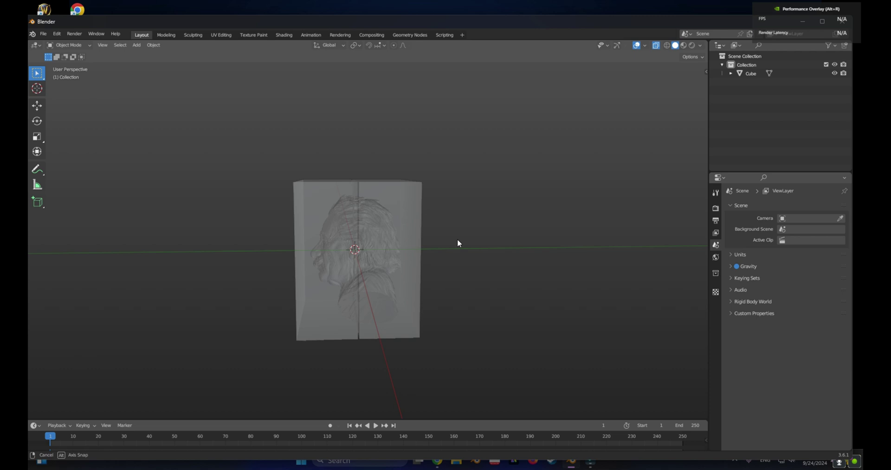
pyautogui.press('KP_3')
pyautogui.scroll(4, 441, 257)
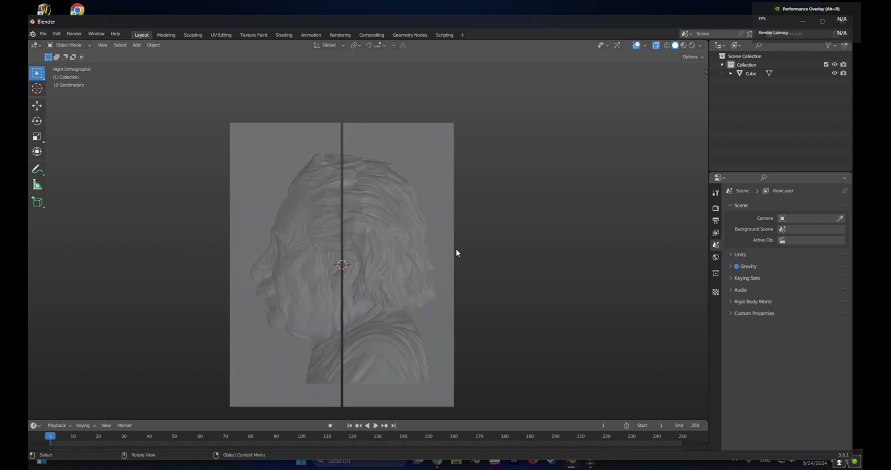
pyautogui.keyDown('shift'); pyautogui.moveTo(455, 248); pyautogui.dragTo(477, 224, button='middle'); pyautogui.keyUp('shift')
# - Put Cube into Edit Mode with face select and box-select its right half
pyautogui.click(409, 175)
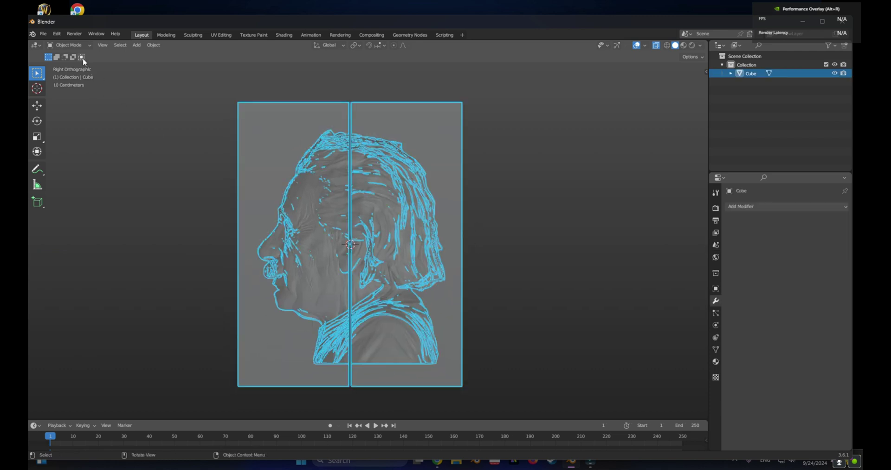
pyautogui.click(69, 45)
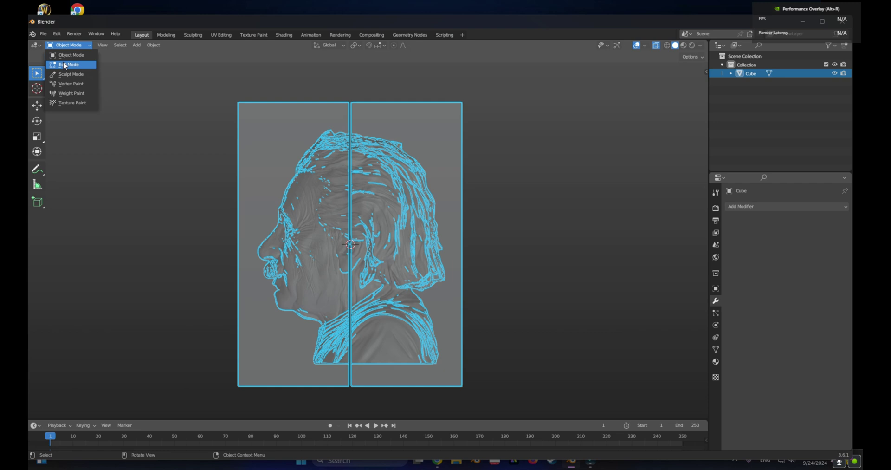
pyautogui.click(64, 66)
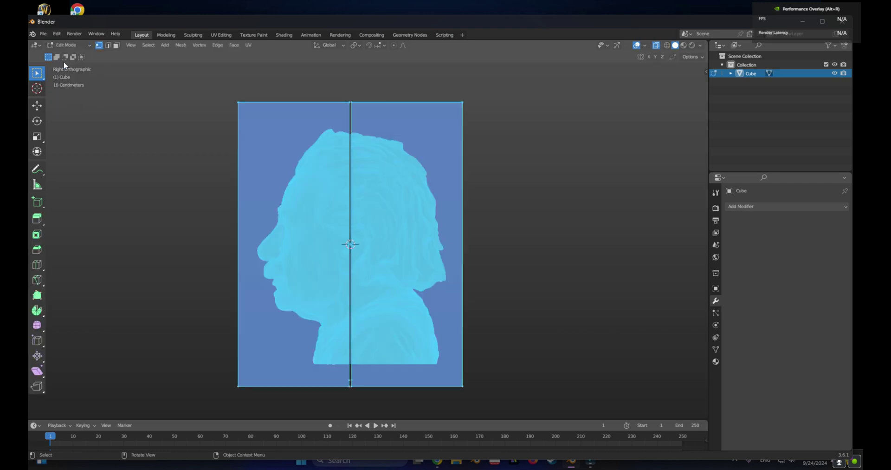
pyautogui.keyDown('shift'); pyautogui.click(117, 46); pyautogui.keyUp('shift')
pyautogui.click(116, 46)
pyautogui.scroll(2, 429, 172)
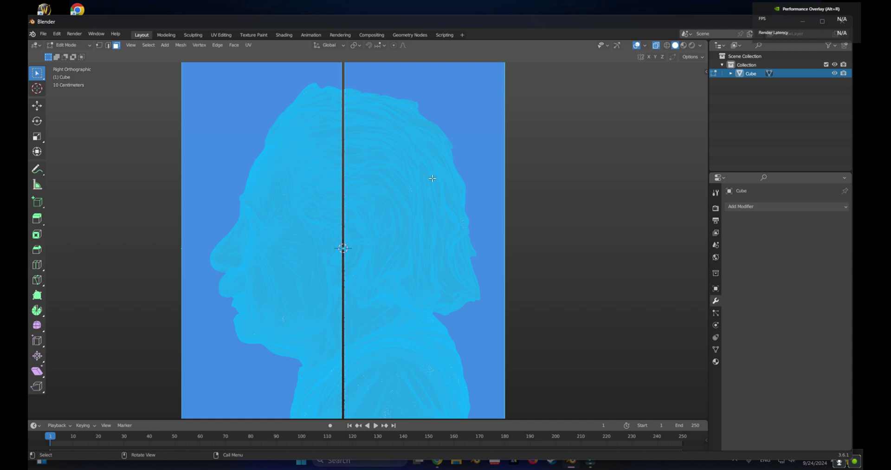
pyautogui.scroll(-2, 406, 147)
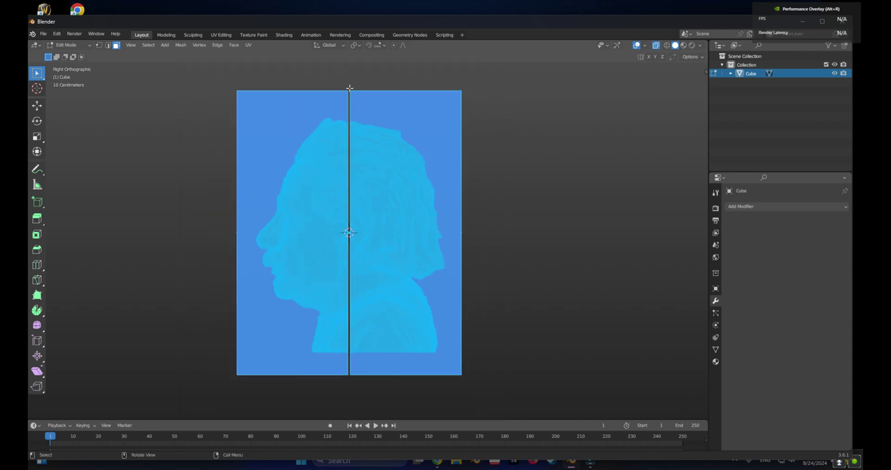
pyautogui.moveTo(349, 89); pyautogui.dragTo(509, 387)
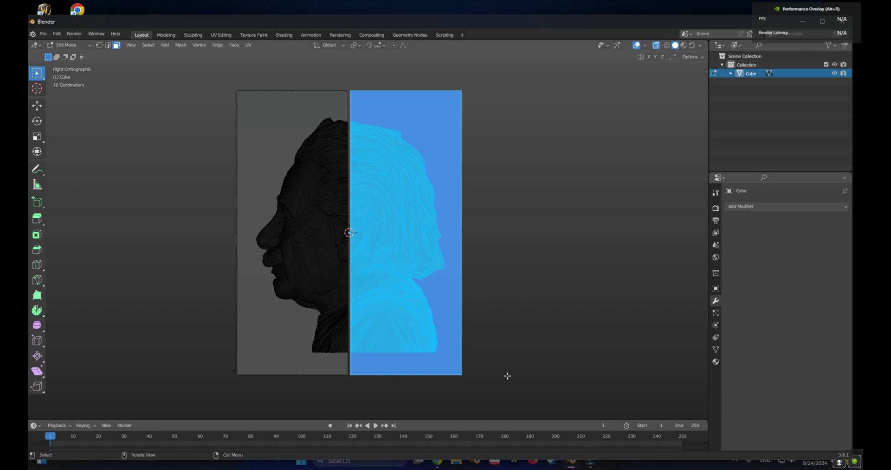
# - Separate the selected right half into its own object via Mesh > Separate > Selection
pyautogui.click(185, 48)
pyautogui.moveTo(203, 124)
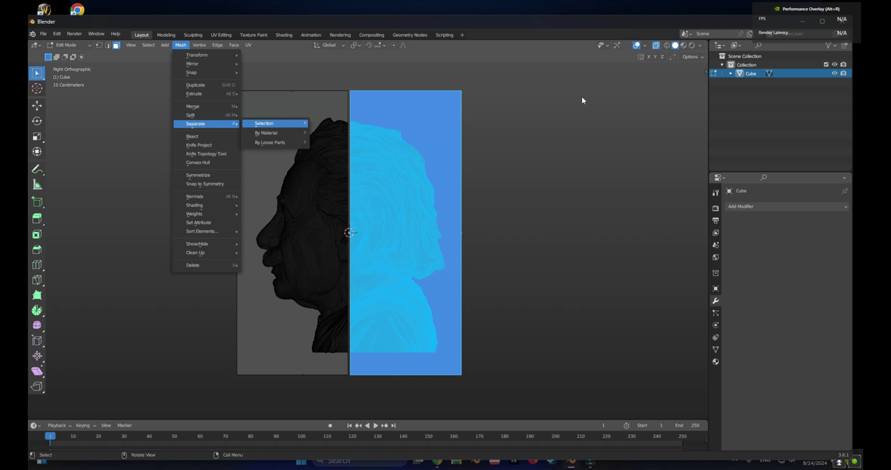
pyautogui.press('Return')
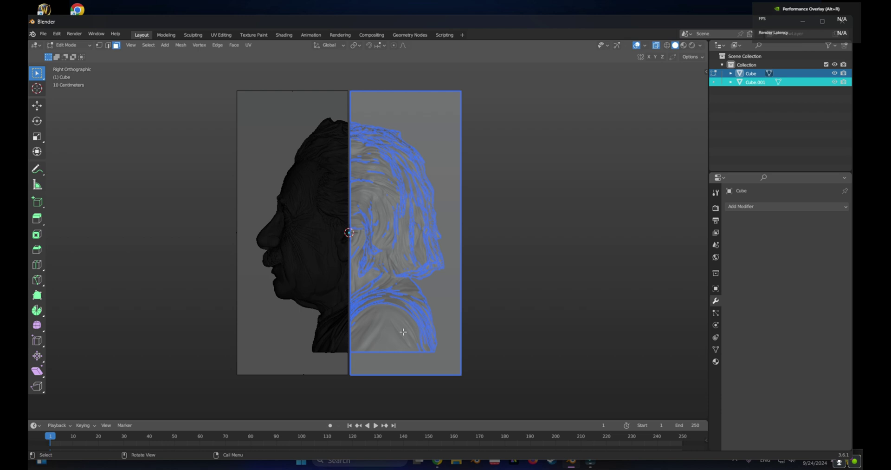
pyautogui.moveTo(499, 214); pyautogui.dragTo(431, 199, button='middle')
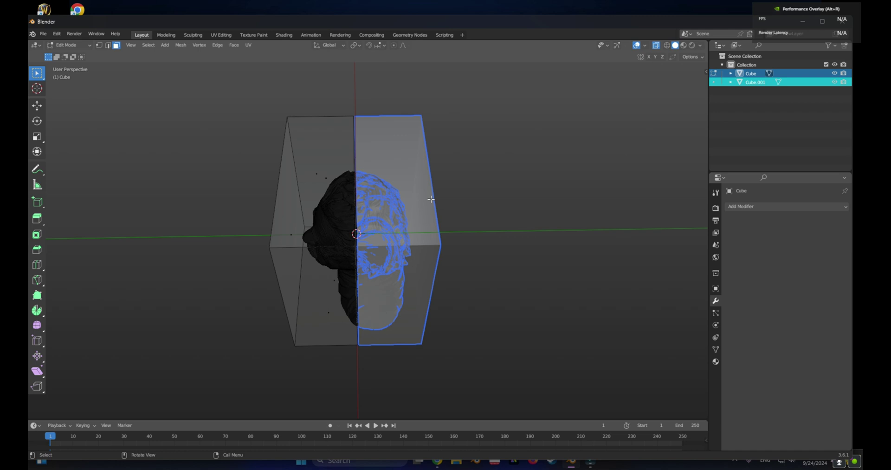
pyautogui.keyDown('alt'); pyautogui.moveTo(419, 279); pyautogui.dragTo(497, 270, button='middle'); pyautogui.keyUp('alt')
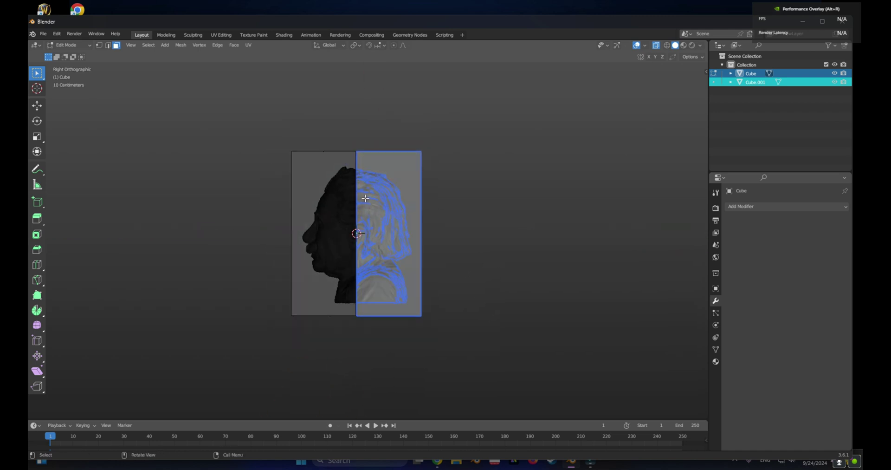
# - In Object Mode, move the right half Cube.001 apart along Y and turn X-Ray off
pyautogui.press('Tab')
pyautogui.moveTo(437, 227); pyautogui.dragTo(439, 232, button='middle')
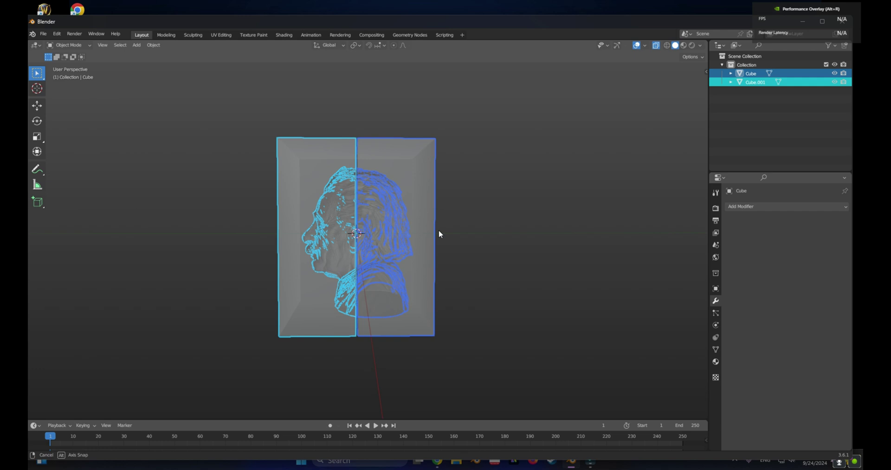
pyautogui.click(401, 226)
pyautogui.press('g')
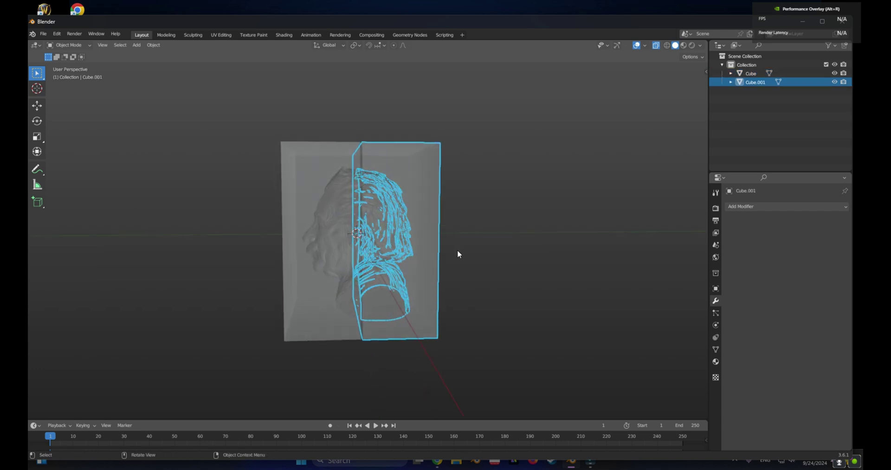
pyautogui.press('y')
pyautogui.click(593, 274)
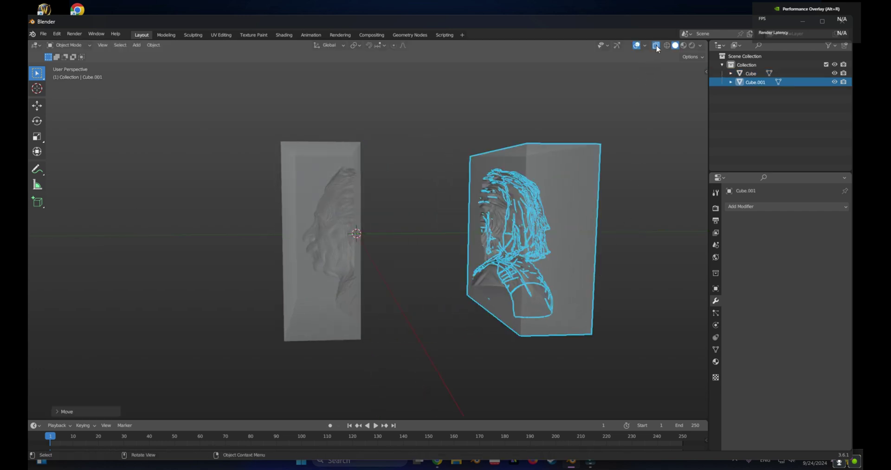
pyautogui.click(656, 45)
pyautogui.moveTo(545, 233); pyautogui.dragTo(465, 219, button='middle')
pyautogui.press('KP_3')
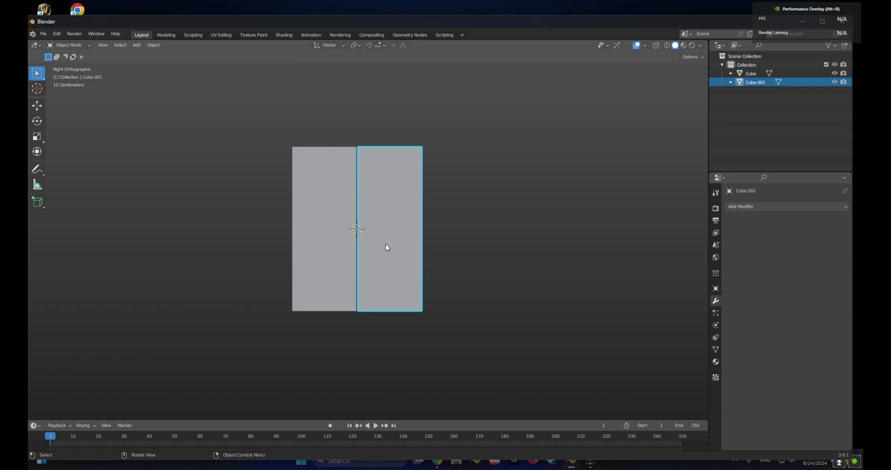
# - Add a small UV sphere and lower it along Z to the bottom of the block
pyautogui.hotkey('shift', 'a')
pyautogui.moveTo(385, 243)
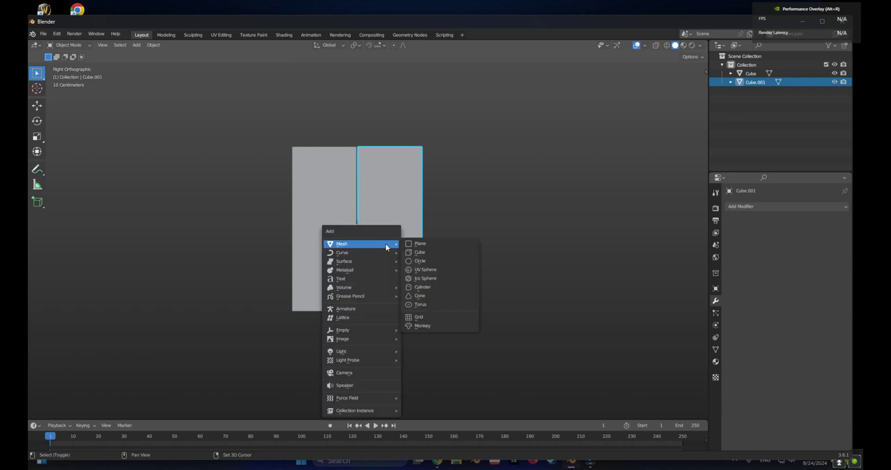
pyautogui.click(421, 270)
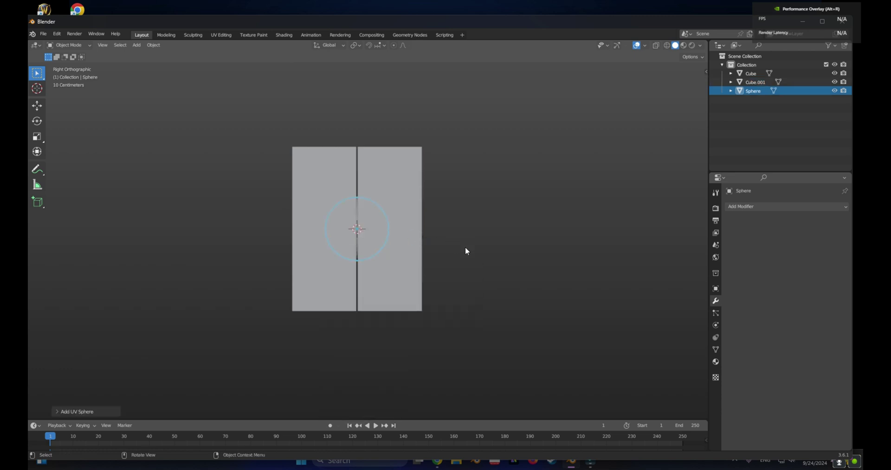
pyautogui.press('s')
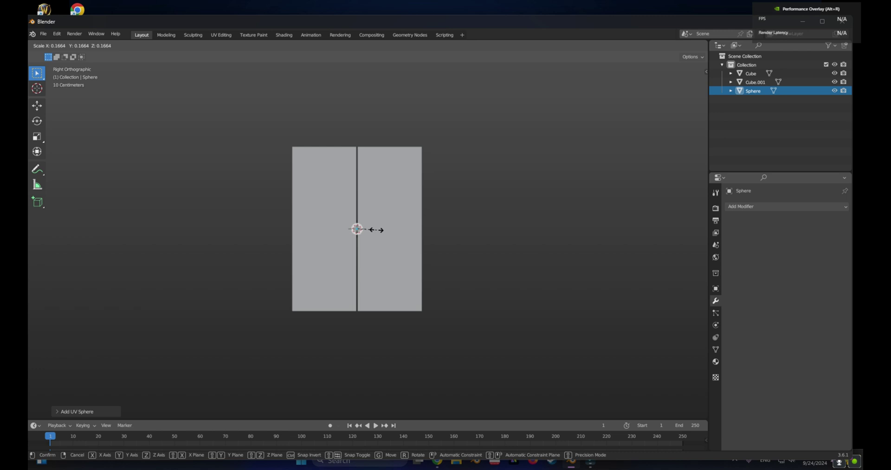
pyautogui.click(375, 229)
pyautogui.press('g')
pyautogui.press('z')
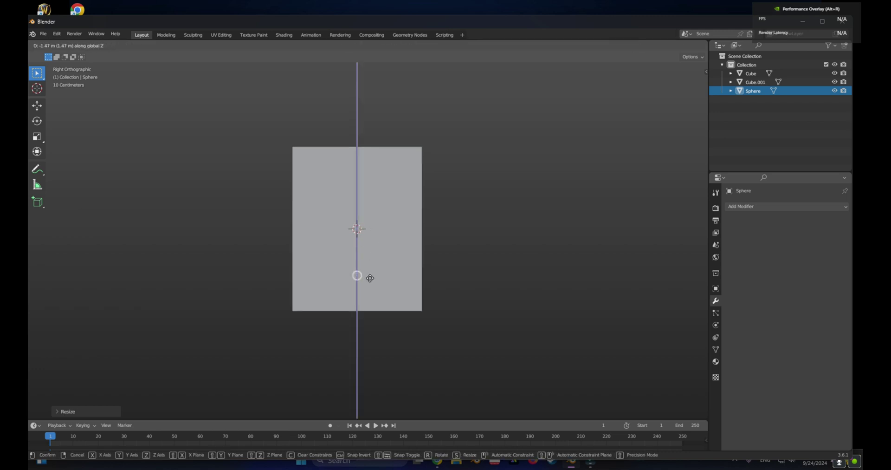
pyautogui.click(383, 305)
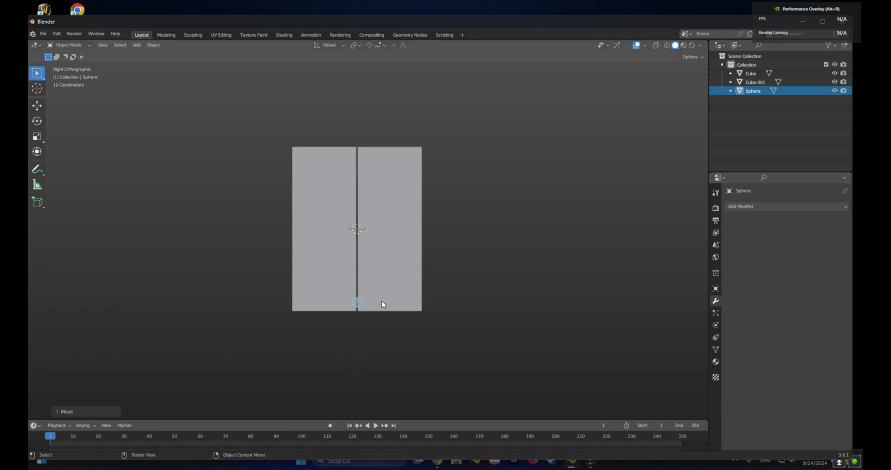
# - In front view with X-Ray on, slide the sphere along X to the block's bottom-right corner
pyautogui.press('KP_1')
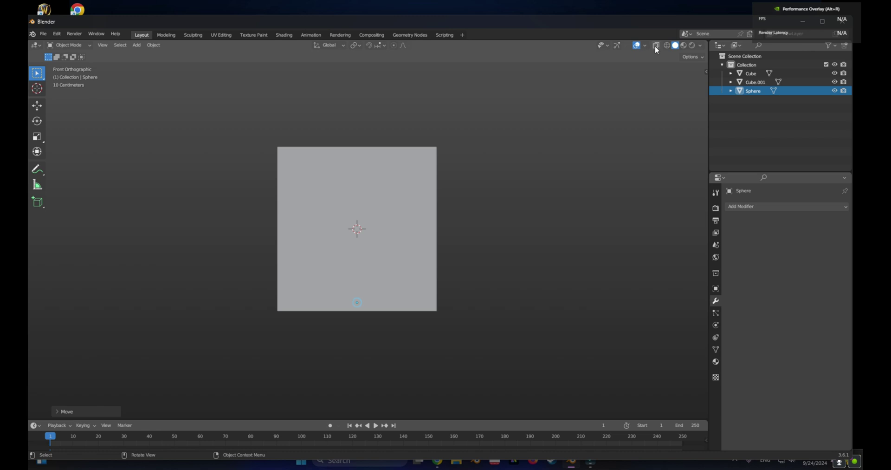
pyautogui.click(656, 46)
pyautogui.scroll(2, 470, 285)
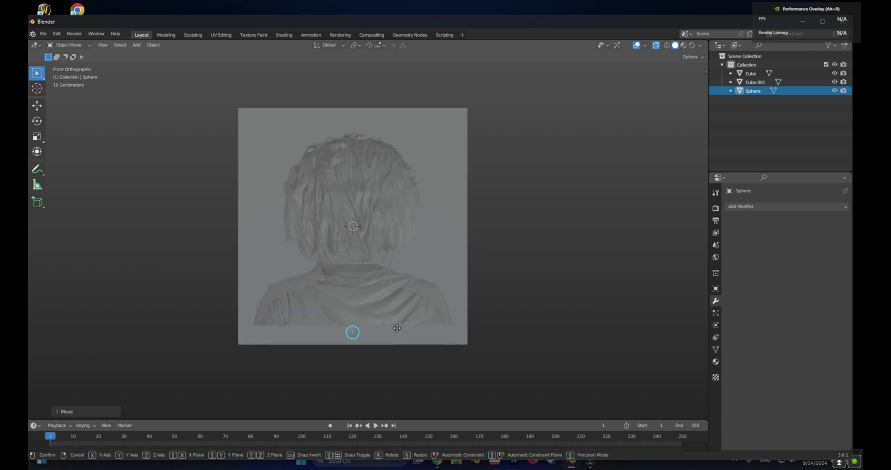
pyautogui.press('g')
pyautogui.press('x')
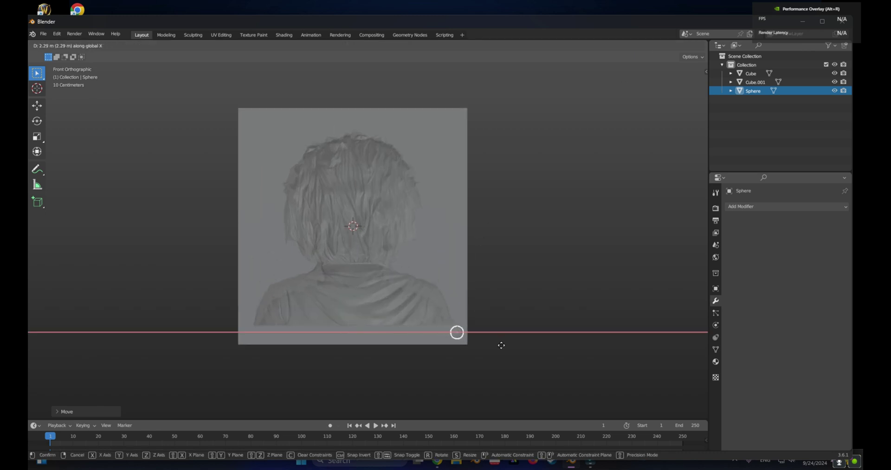
pyautogui.click(503, 346)
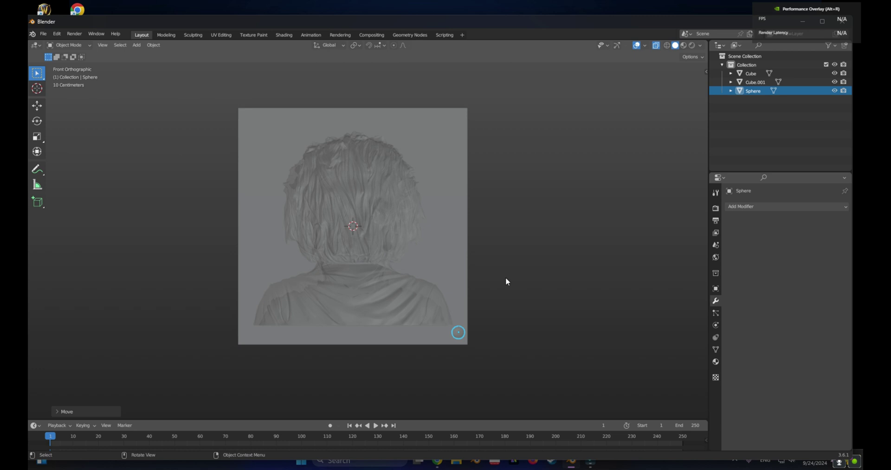
pyautogui.keyDown('shift'); pyautogui.moveTo(506, 276); pyautogui.dragTo(491, 292, button='middle'); pyautogui.keyUp('shift')
# - Duplicate the sphere and move the copy along Z to the block's top-right corner
pyautogui.hotkey('shift', 'd')
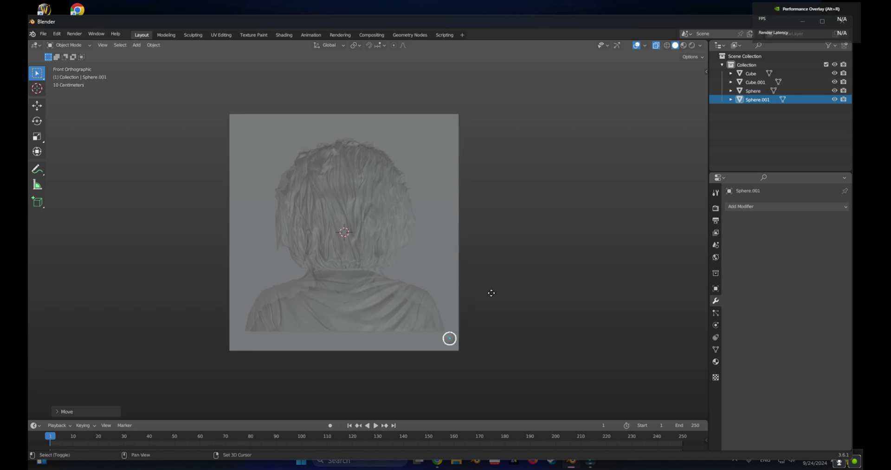
pyautogui.rightClick(492, 294)
pyautogui.press('g')
pyautogui.press('z')
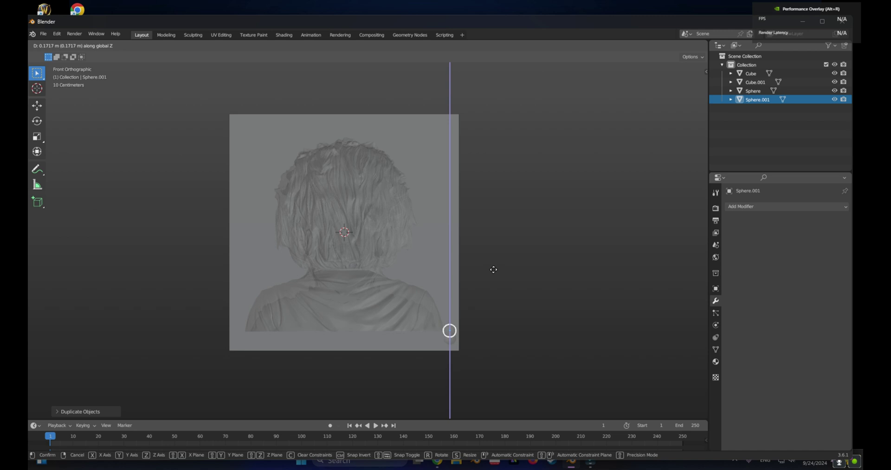
pyautogui.click(508, 84)
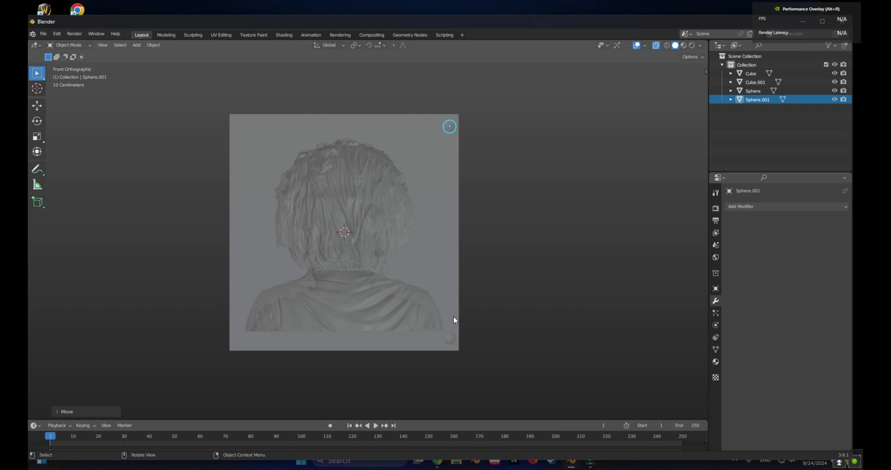
# - Duplicate both right-side spheres and move the pair along X to the left corners
pyautogui.keyDown('ctrl'); pyautogui.click(753, 91); pyautogui.keyUp('ctrl')
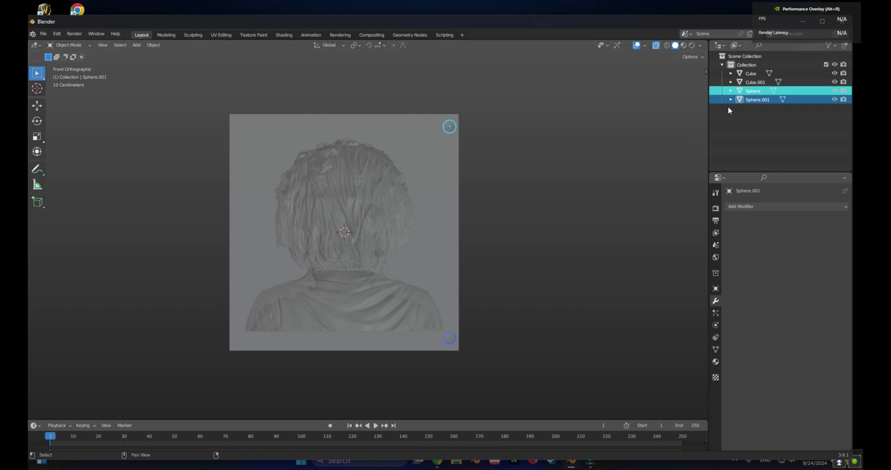
pyautogui.hotkey('shift', 'd')
pyautogui.rightClick(585, 252)
pyautogui.press('g')
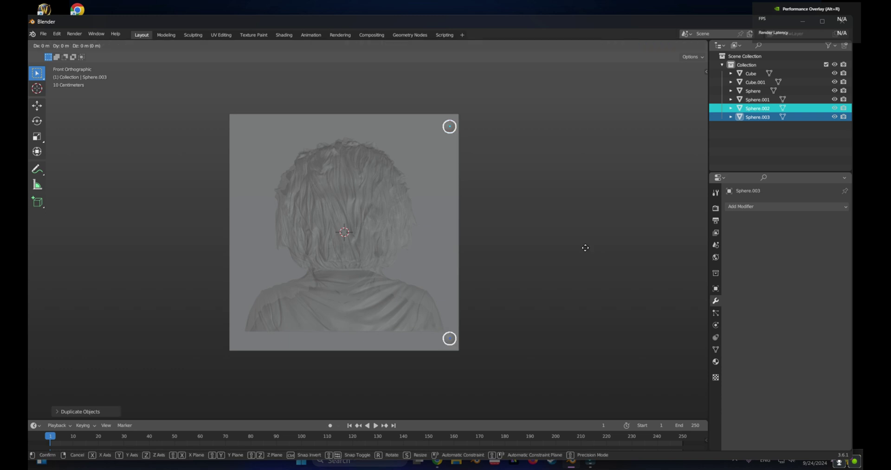
pyautogui.press('x')
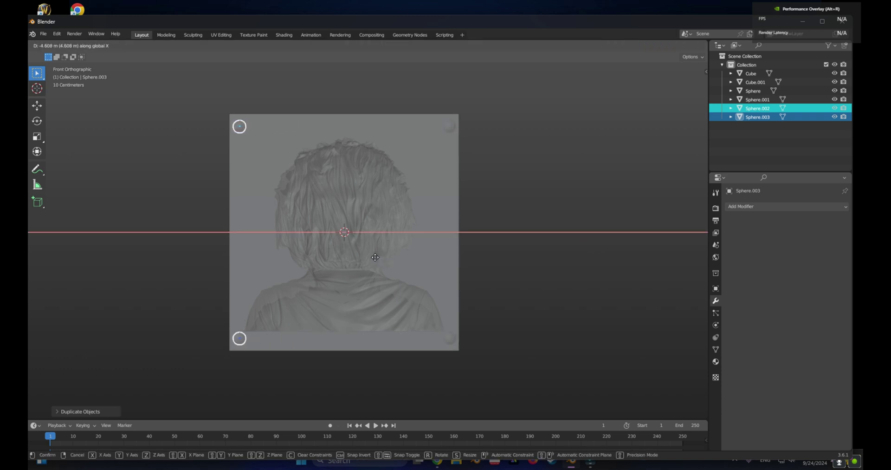
pyautogui.click(375, 256)
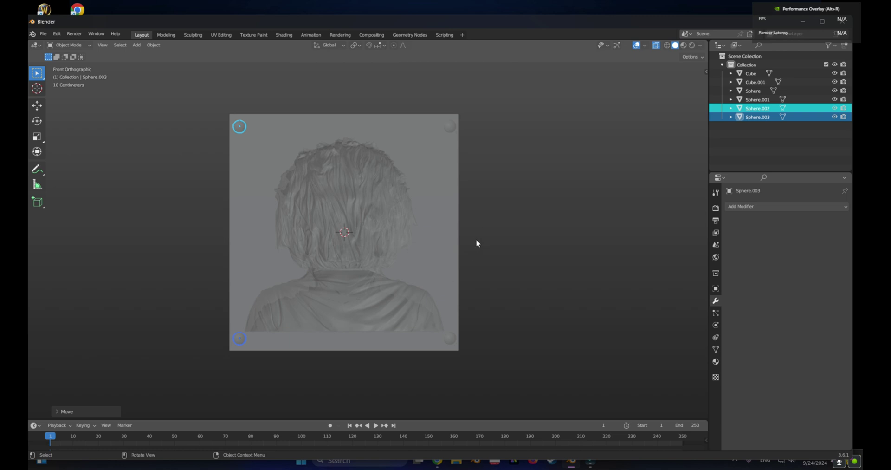
# - Select Sphere.003, Sphere.002, Sphere.001 and Sphere in the Outliner and check them in right view
pyautogui.click(750, 117)
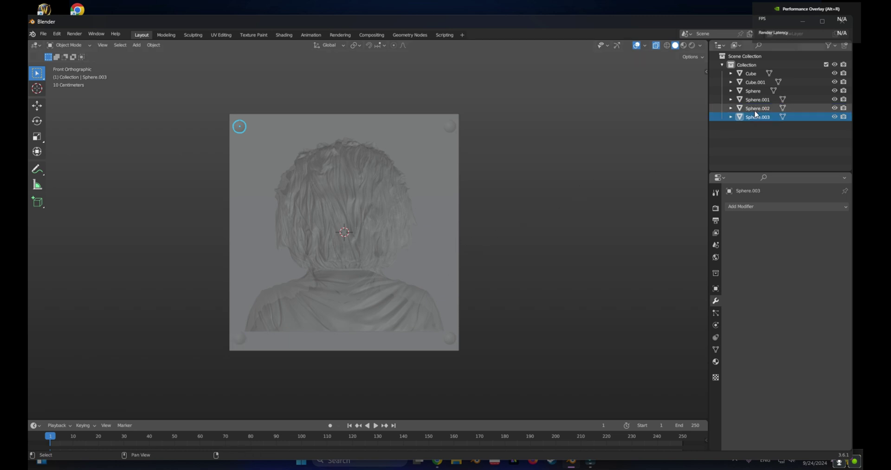
pyautogui.keyDown('shift'); pyautogui.click(752, 108); pyautogui.keyUp('shift')
pyautogui.keyDown('shift'); pyautogui.click(753, 99); pyautogui.keyUp('shift')
pyautogui.keyDown('shift'); pyautogui.click(752, 91); pyautogui.keyUp('shift')
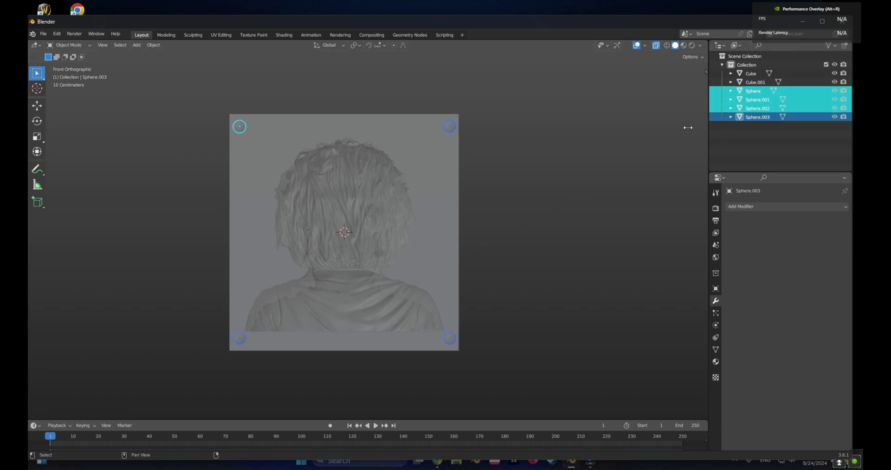
pyautogui.press('KP_3')
pyautogui.scroll(4, 415, 247)
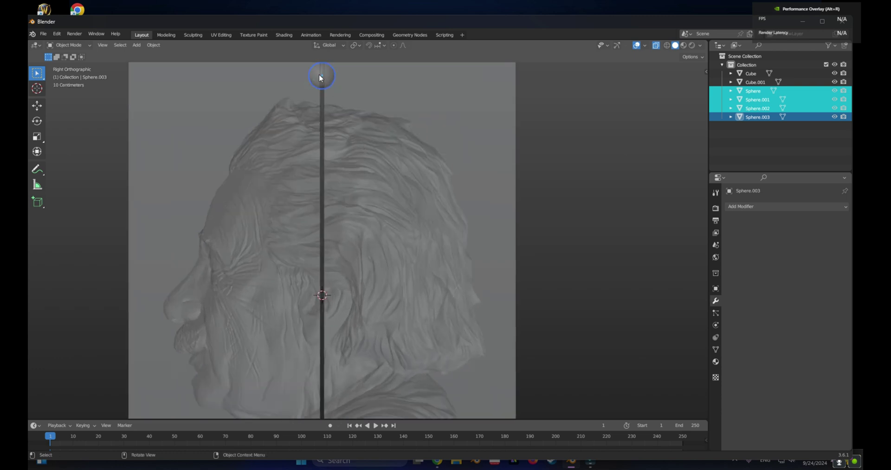
pyautogui.keyDown('shift'); pyautogui.moveTo(393, 267); pyautogui.dragTo(406, 120, button='middle'); pyautogui.keyUp('shift')
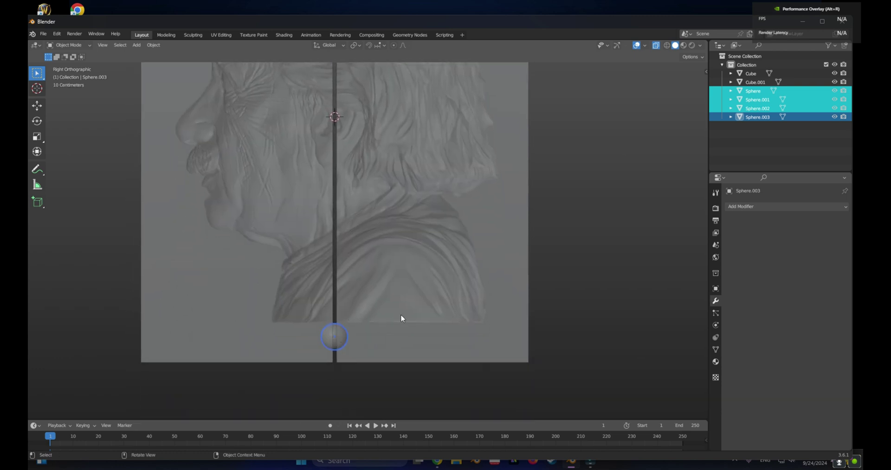
pyautogui.scroll(-3, 402, 302)
pyautogui.keyDown('shift'); pyautogui.scroll(4, 404, 274); pyautogui.keyUp('shift')
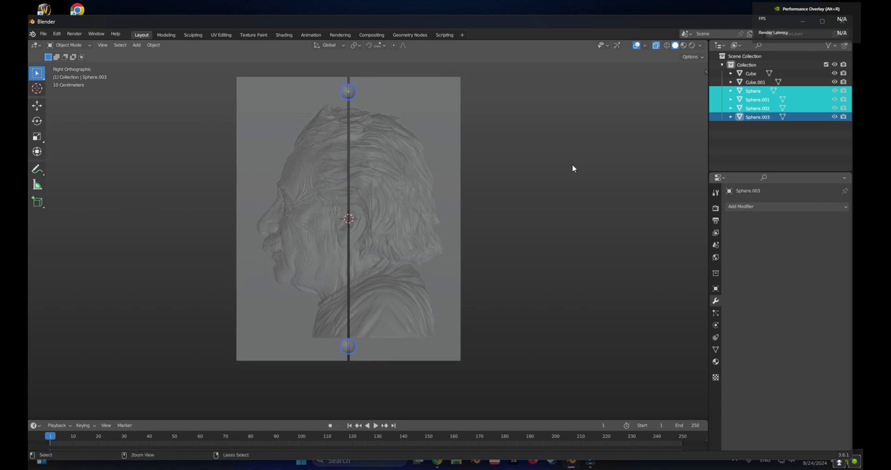
# - Join the four spheres into Sphere.003 with Ctrl+J and orbit to inspect the block
pyautogui.hotkey('ctrl', 'j')
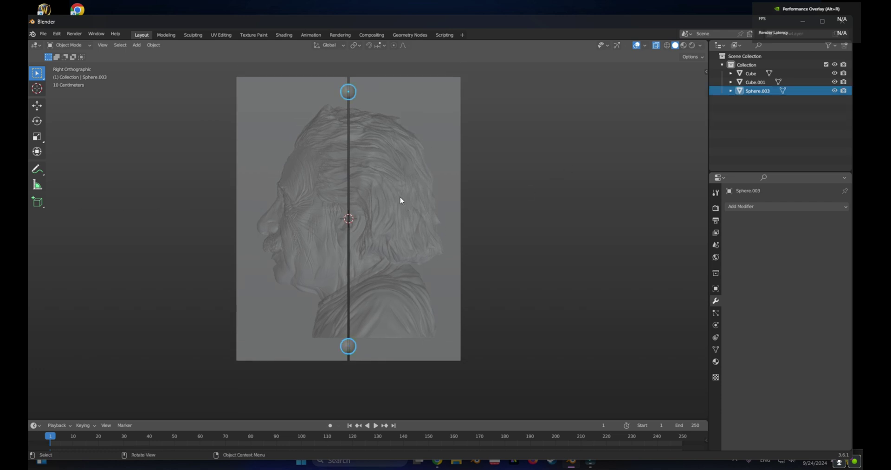
pyautogui.moveTo(401, 199); pyautogui.dragTo(459, 232, button='middle')
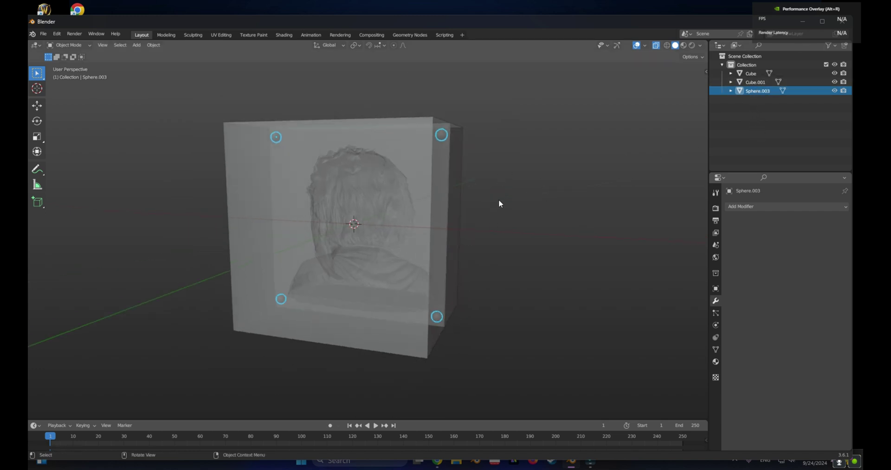
pyautogui.moveTo(487, 243); pyautogui.dragTo(296, 228, button='middle')
# - Give Cube a Boolean Union with Sphere.003 and apply it to fuse on the registration bumps
pyautogui.click(308, 192)
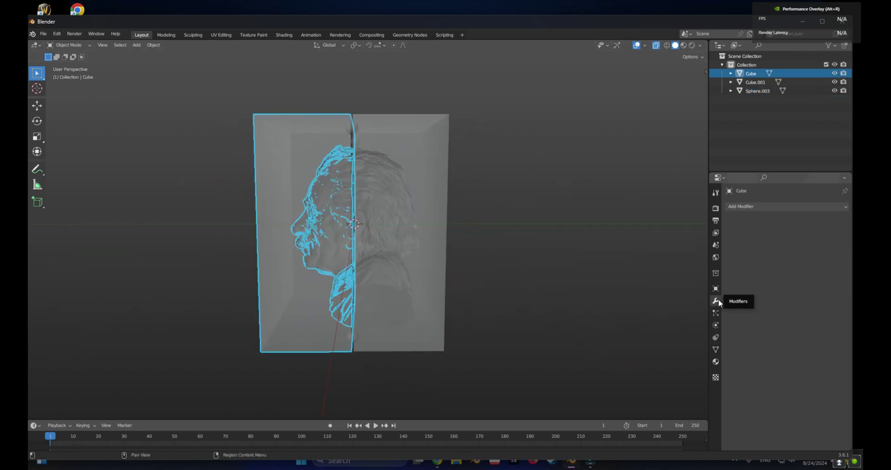
pyautogui.click(750, 207)
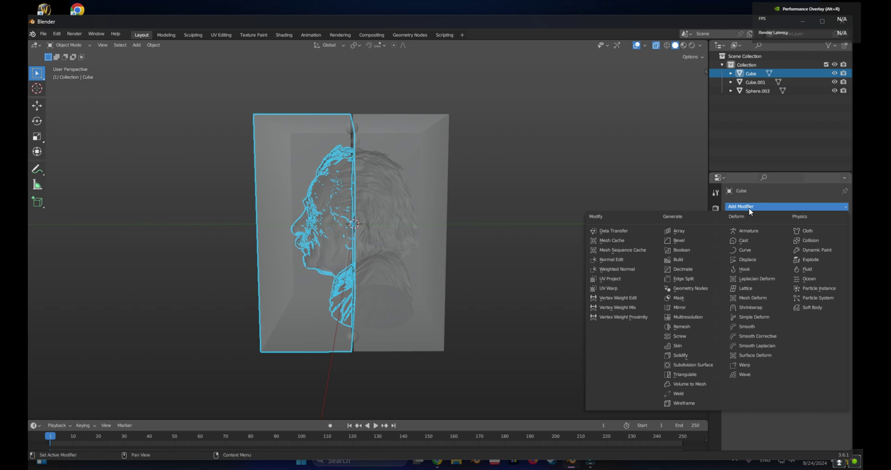
pyautogui.click(685, 254)
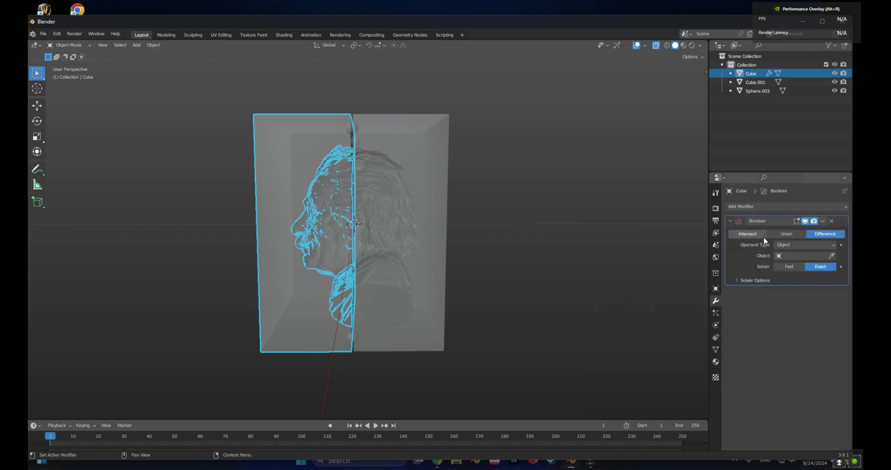
pyautogui.click(783, 235)
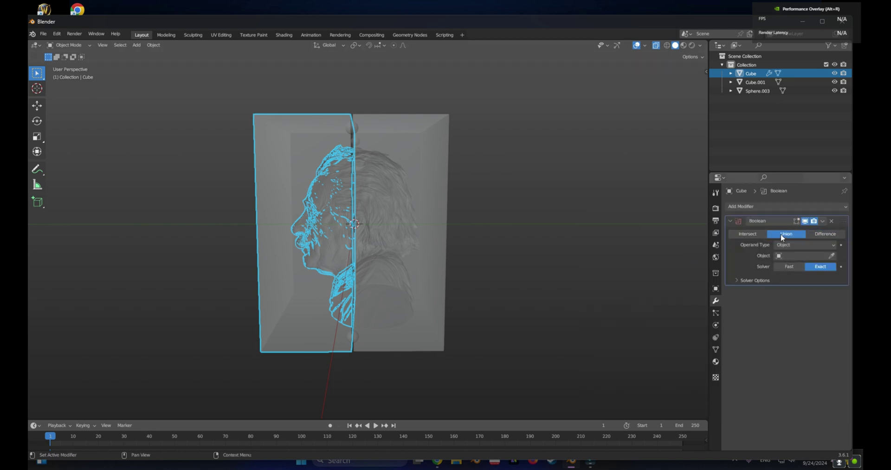
pyautogui.click(831, 255)
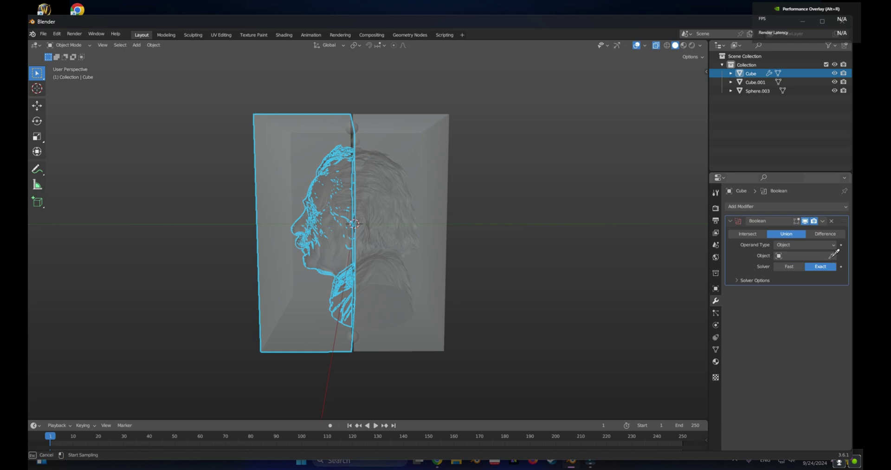
pyautogui.click(749, 98)
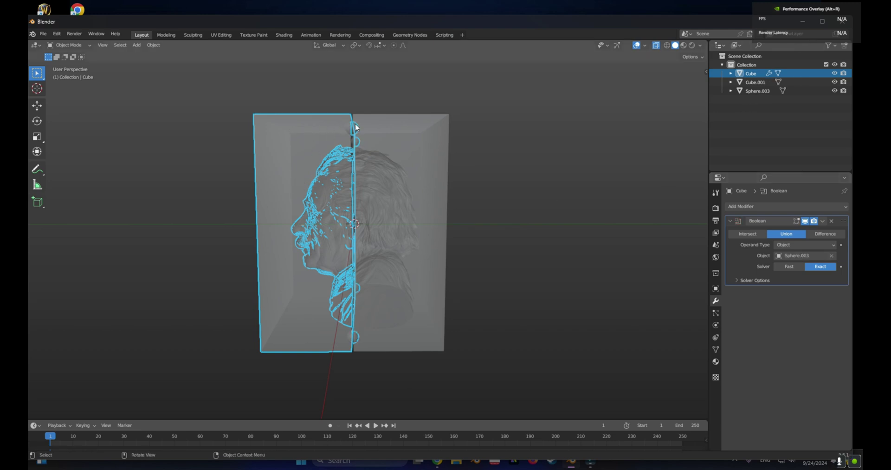
pyautogui.click(823, 222)
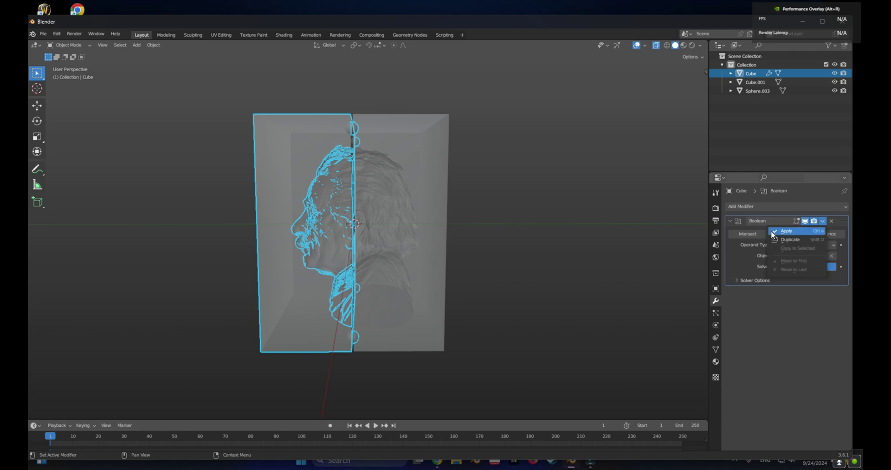
pyautogui.click(822, 221)
pyautogui.press('Return')
# - Add a Boolean to Cube.001 that subtracts Sphere.003 and apply it to carve the sockets
pyautogui.click(382, 144)
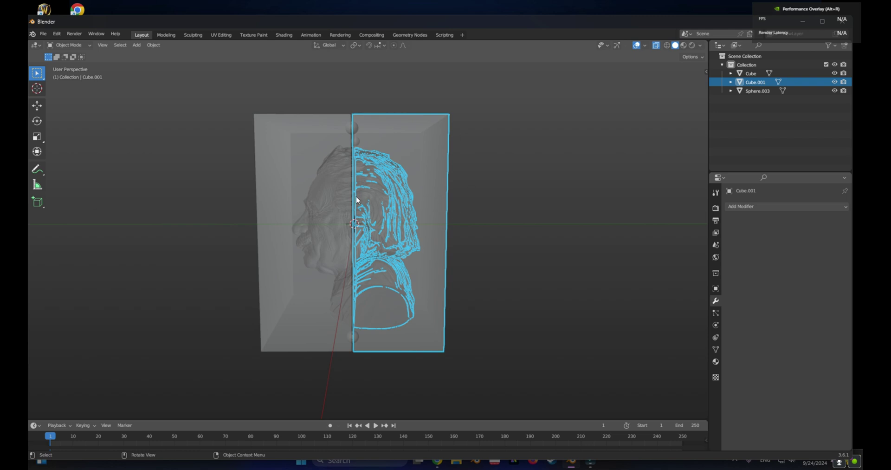
pyautogui.click(764, 207)
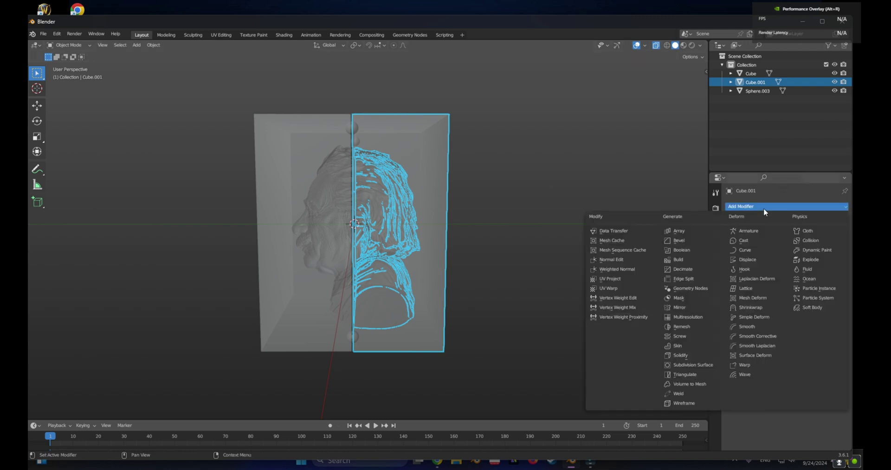
pyautogui.click(680, 250)
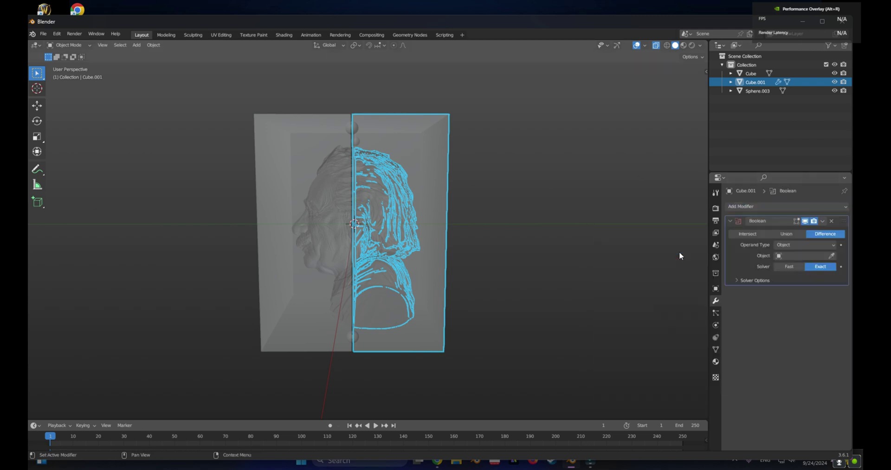
pyautogui.click(832, 255)
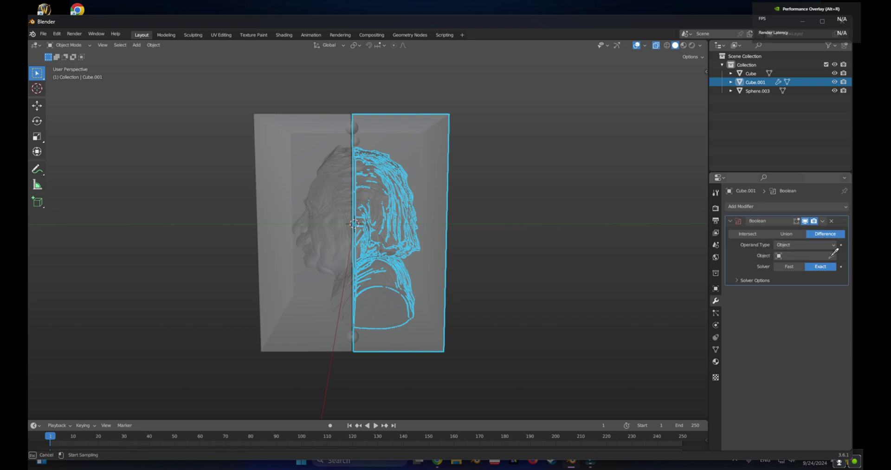
pyautogui.click(756, 93)
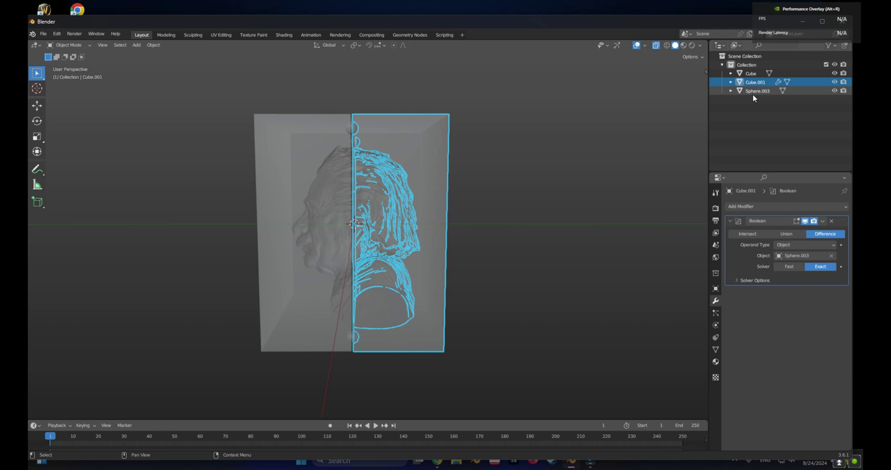
pyautogui.click(823, 221)
pyautogui.click(786, 231)
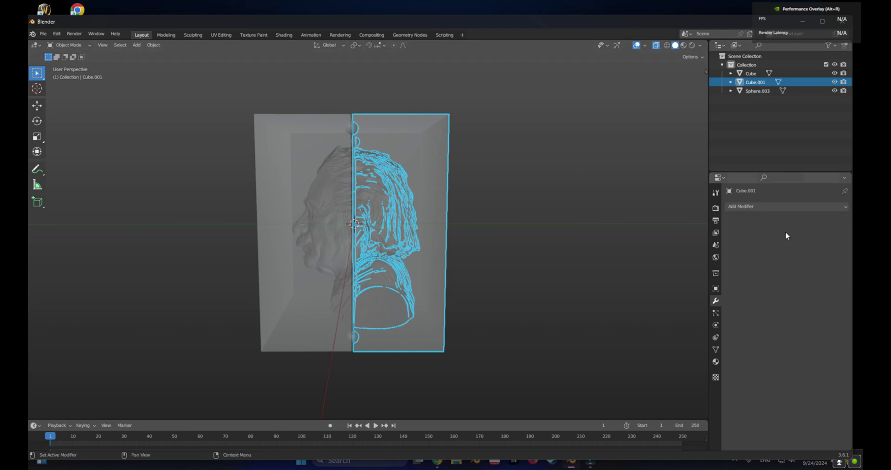
# - Delete Sphere.003 and slide Cube.001 along Y back flush against Cube
pyautogui.click(757, 92)
pyautogui.press('x')
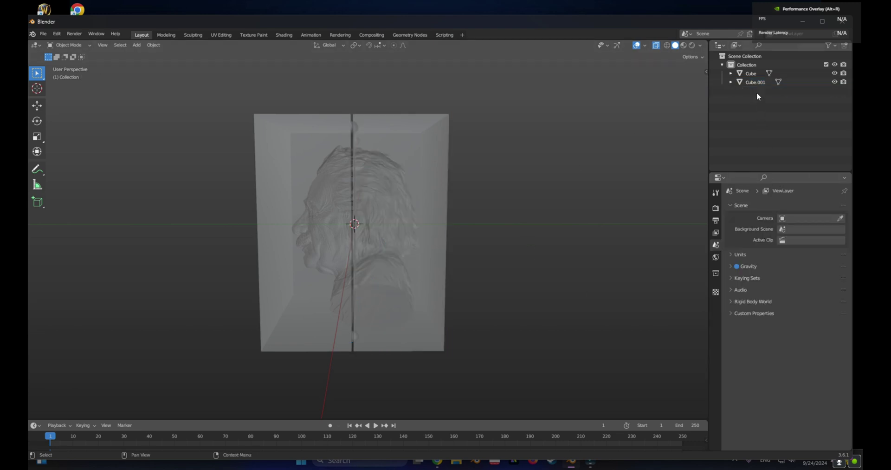
pyautogui.click(425, 254)
pyautogui.press('g')
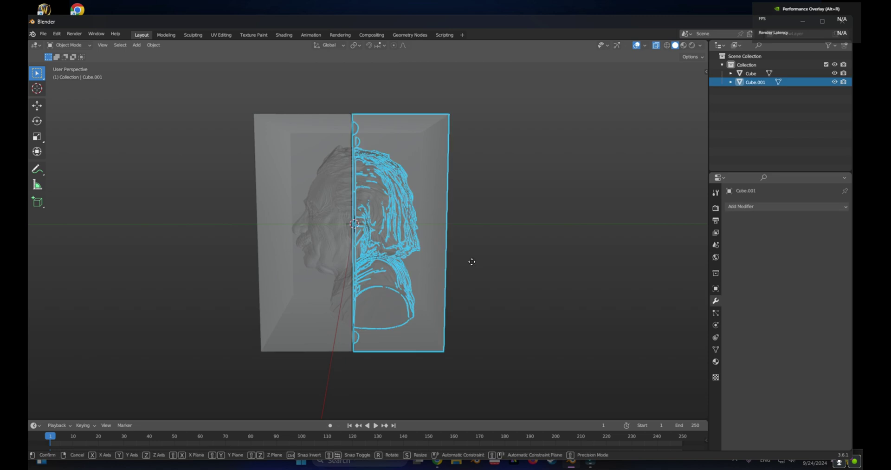
pyautogui.press('y')
pyautogui.click(644, 112)
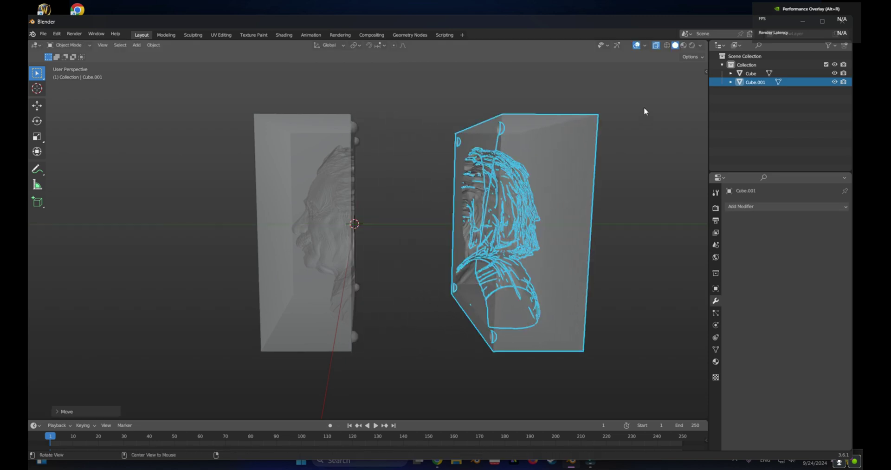
# - Turn X-ray off, orbit to an angled view, and bring up the Add > Mesh menu
pyautogui.click(655, 46)
pyautogui.moveTo(526, 190); pyautogui.dragTo(471, 265, button='middle')
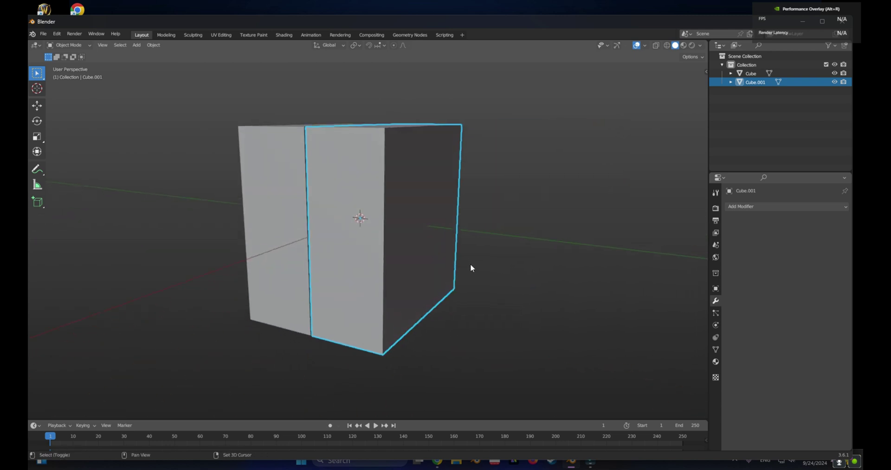
pyautogui.hotkey('shift', 'a')
pyautogui.moveTo(470, 267)
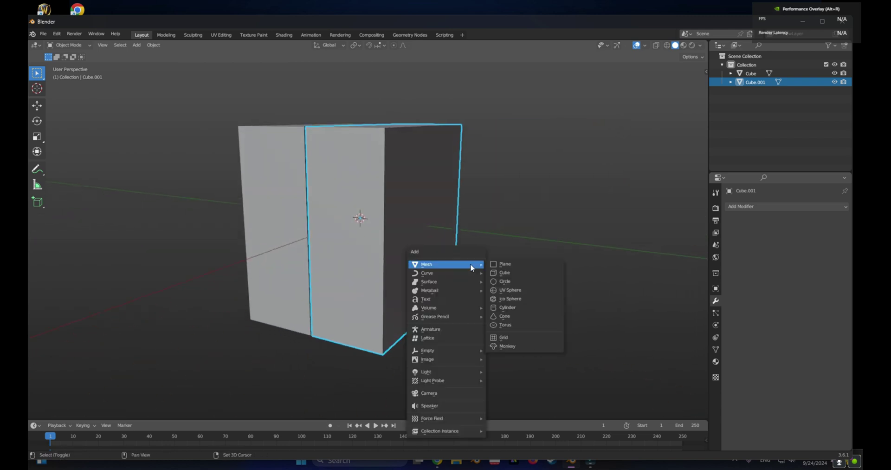
# - Add a cone and rotate it 90° about X to lie on its side
pyautogui.click(504, 316)
pyautogui.moveTo(474, 289); pyautogui.dragTo(501, 282, button='middle')
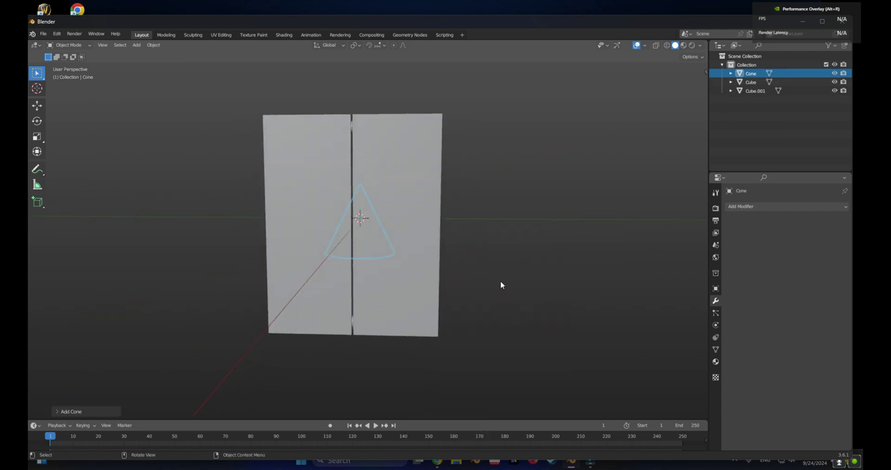
pyautogui.write('rx90')
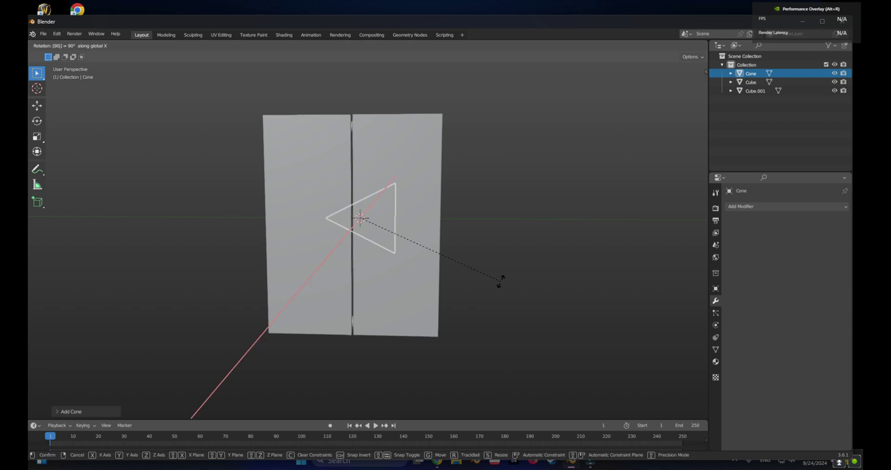
pyautogui.press('Return')
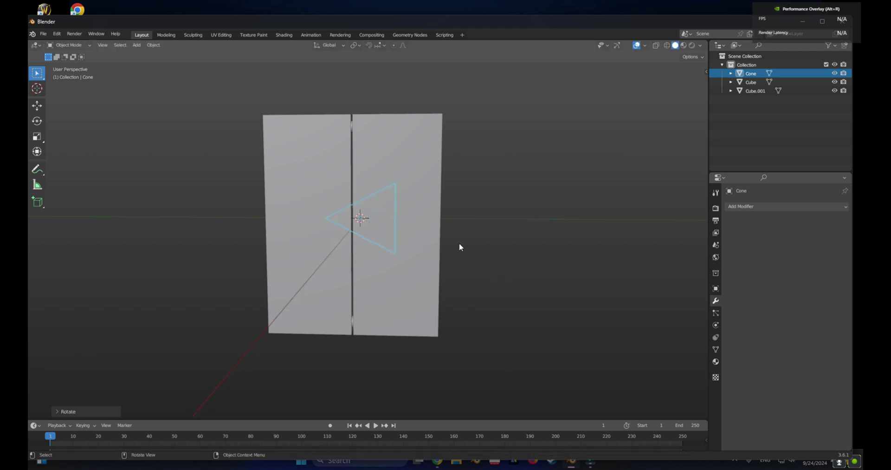
# - In Right view, move the cone, shrink it, and widen it along Y
pyautogui.press('KP_3')
pyautogui.press('g')
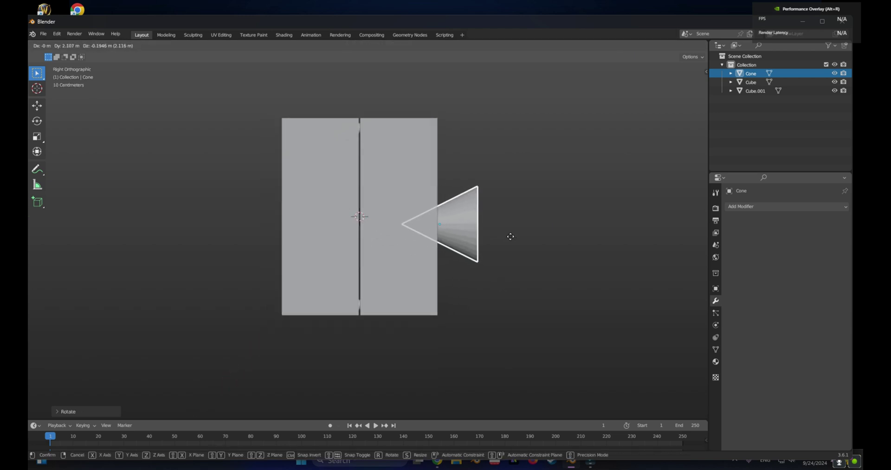
pyautogui.click(511, 240)
pyautogui.press('s')
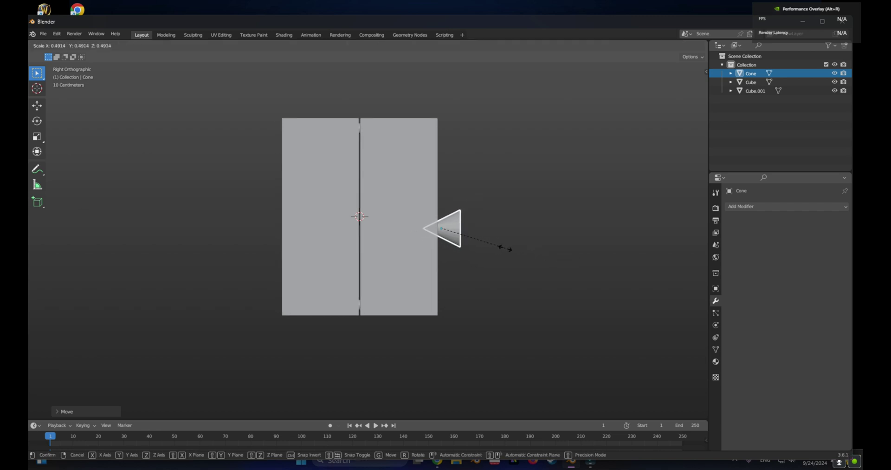
pyautogui.click(501, 247)
pyautogui.press('s')
pyautogui.press('y')
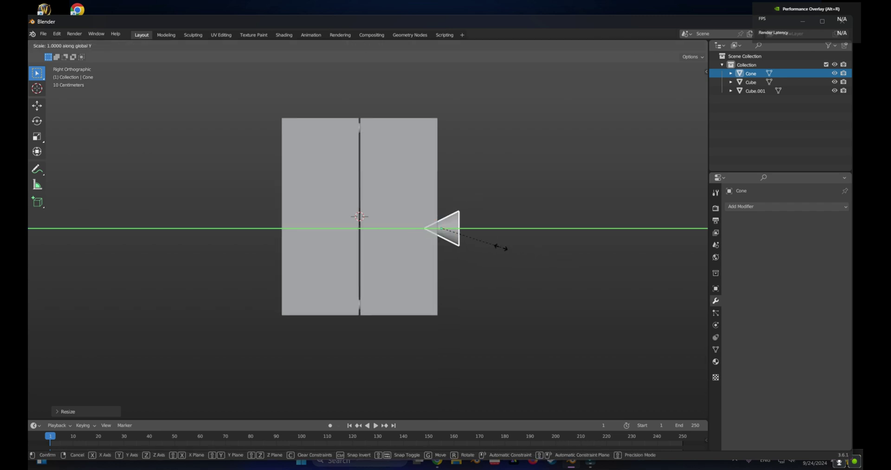
pyautogui.click(542, 253)
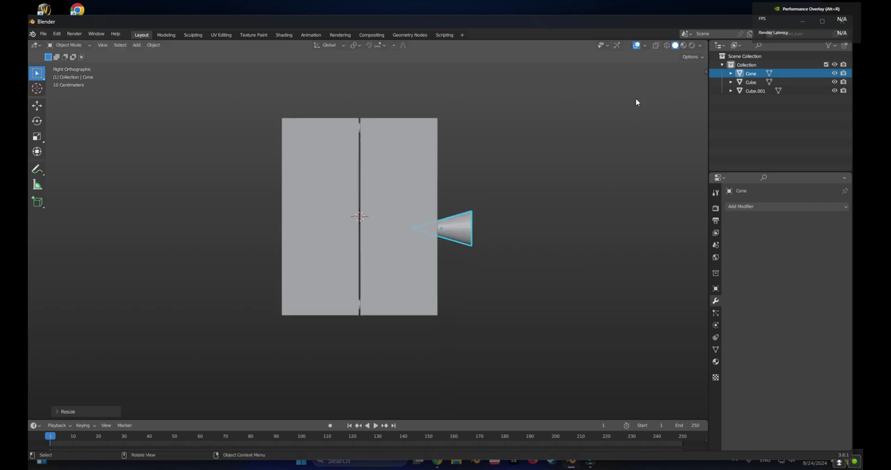
# - With X-ray on, nudge the cone along Y so its tip meets the mold's back face
pyautogui.click(656, 46)
pyautogui.scroll(2, 492, 230)
pyautogui.keyDown('shift'); pyautogui.moveTo(519, 258); pyautogui.dragTo(508, 244, button='middle'); pyautogui.keyUp('shift')
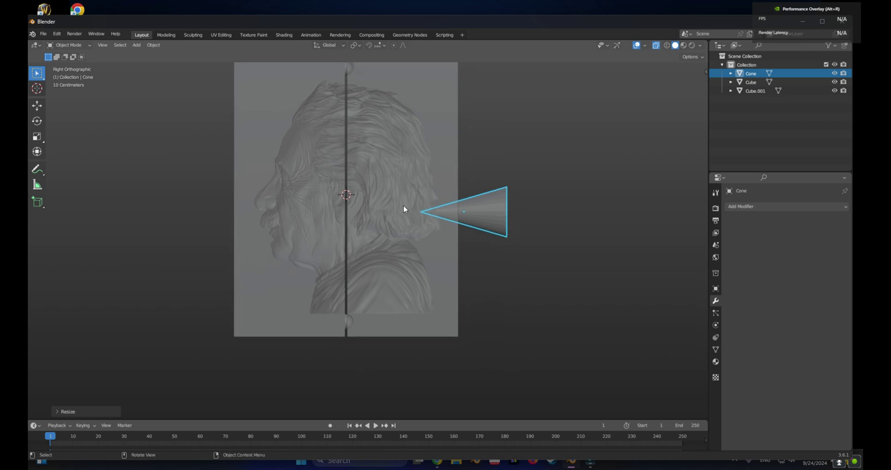
pyautogui.moveTo(484, 246); pyautogui.dragTo(463, 246, button='middle')
pyautogui.press('g')
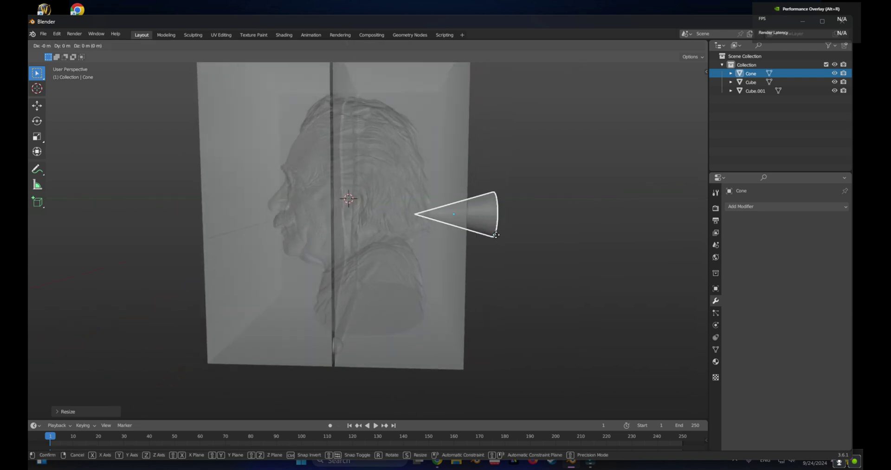
pyautogui.press('y')
pyautogui.click(506, 246)
pyautogui.moveTo(506, 243); pyautogui.dragTo(466, 263, button='middle')
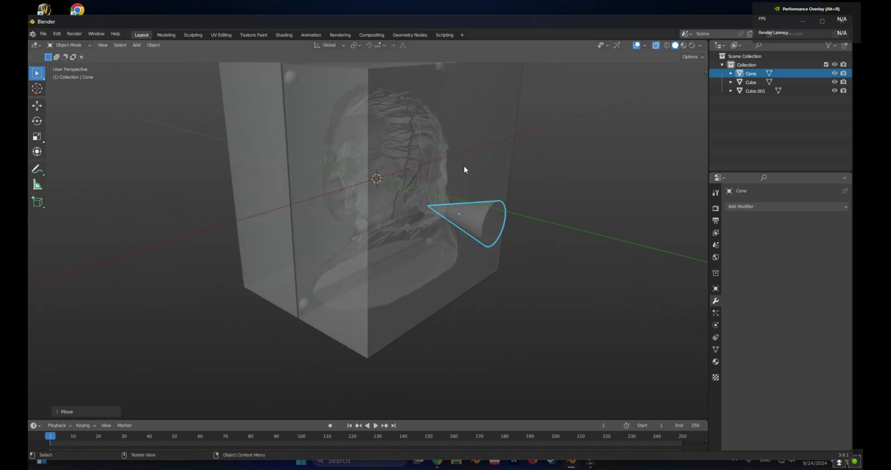
# - Add a Boolean modifier to Cube.001 with the Cone as the cutting object
pyautogui.click(463, 168)
pyautogui.moveTo(463, 171); pyautogui.dragTo(475, 209, button='middle')
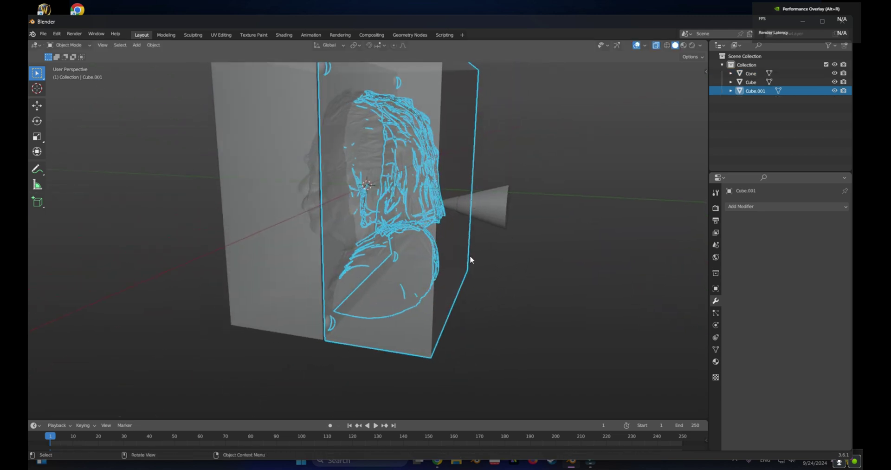
pyautogui.click(728, 206)
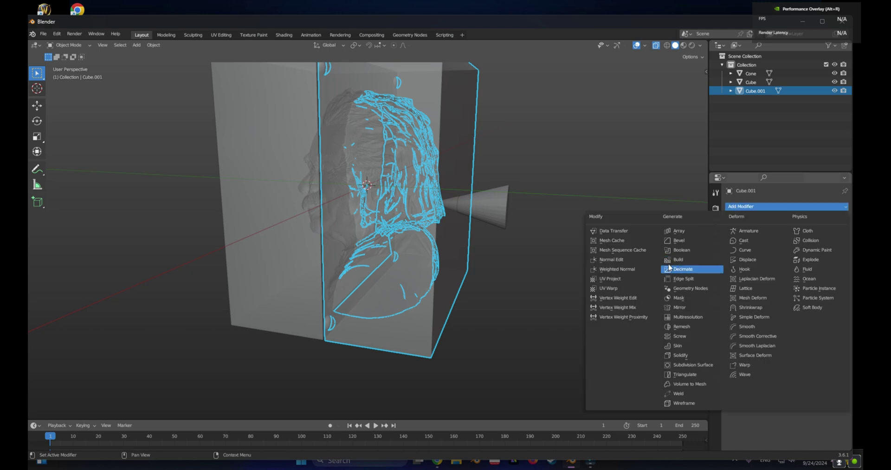
pyautogui.click(682, 250)
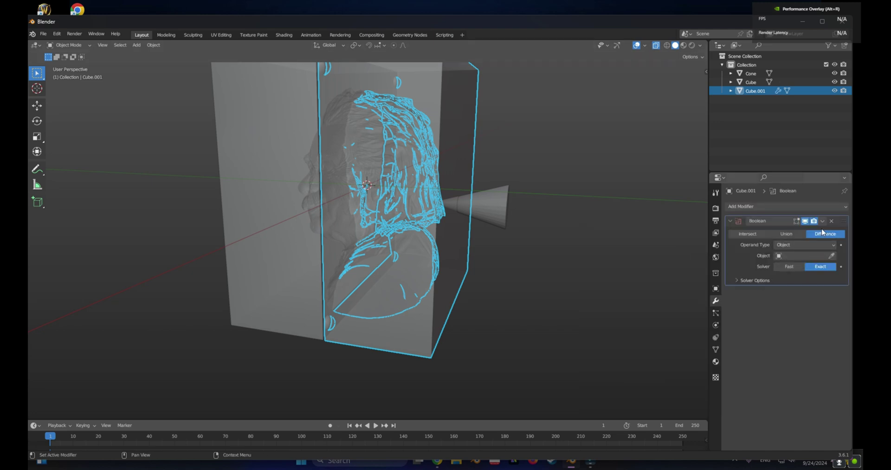
pyautogui.click(832, 258)
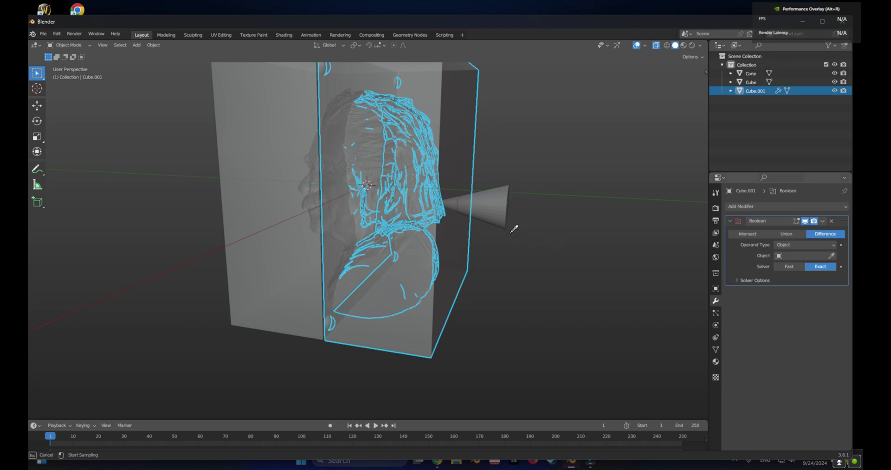
pyautogui.click(494, 207)
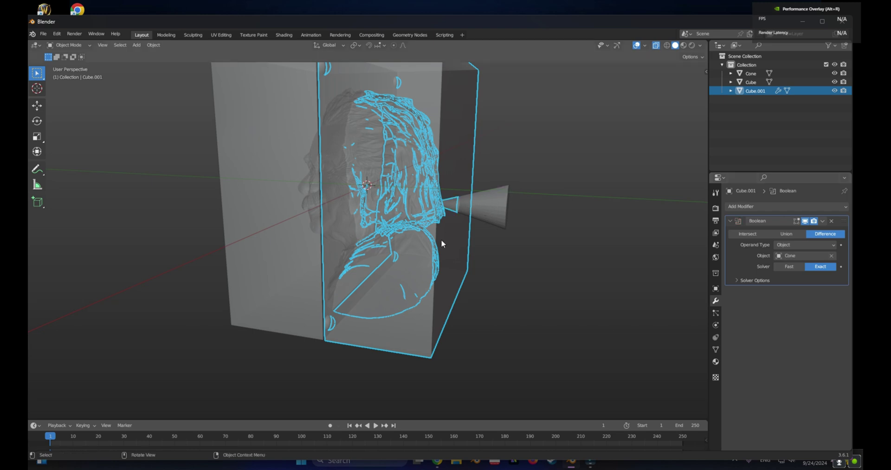
# - Apply the cone cut to Cube.001, delete the Cone, and turn X-ray off
pyautogui.keyDown('alt'); pyautogui.moveTo(490, 258); pyautogui.dragTo(508, 250); pyautogui.keyUp('alt')
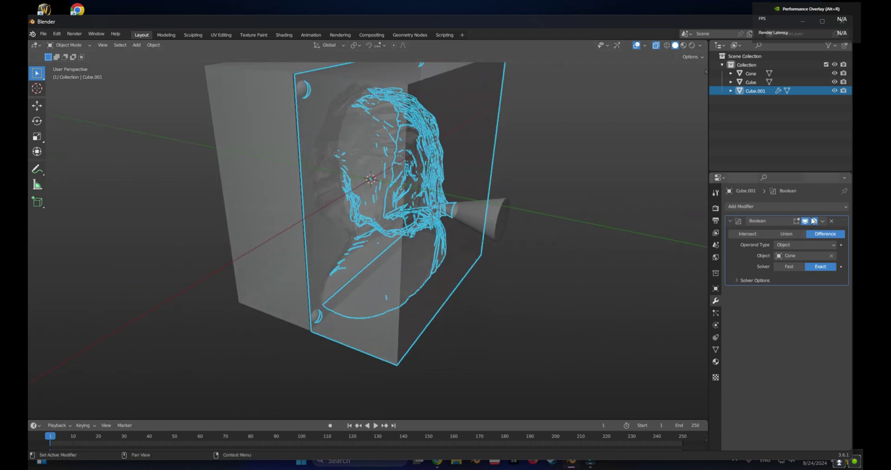
pyautogui.click(823, 221)
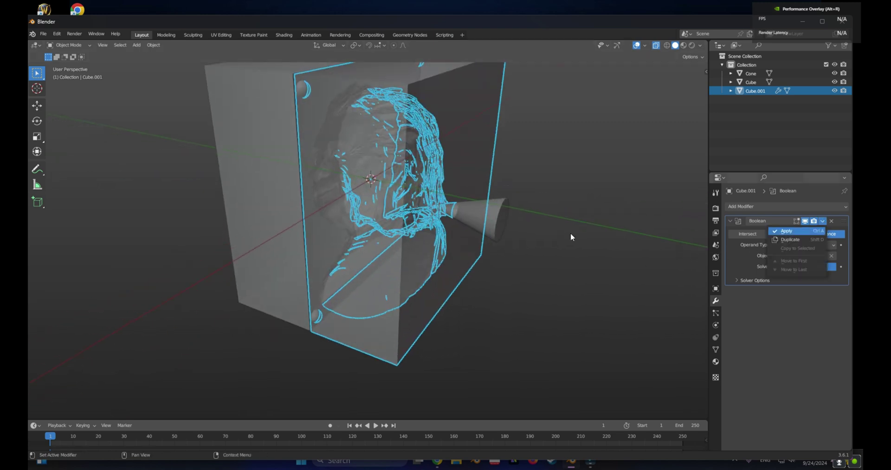
pyautogui.hotkey('ctrl', 'a')
pyautogui.click(485, 209)
pyautogui.press('x')
pyautogui.click(478, 211)
pyautogui.keyDown('alt'); pyautogui.moveTo(525, 246); pyautogui.dragTo(654, 63); pyautogui.keyUp('alt')
pyautogui.click(656, 45)
pyautogui.keyDown('alt'); pyautogui.moveTo(506, 188); pyautogui.dragTo(477, 259); pyautogui.keyUp('alt')
# - Slide Cube.001 about 5.5 m along Y away from Cube to expose the cavity
pyautogui.scroll(4, 472, 255)
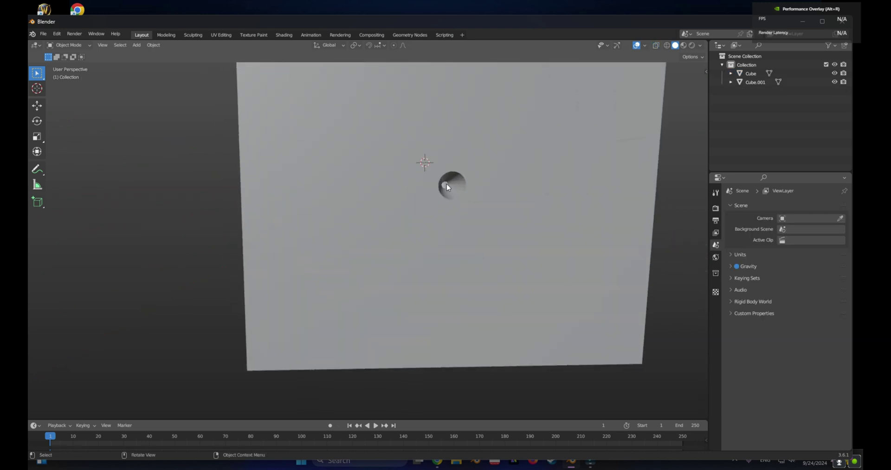
pyautogui.keyDown('alt'); pyautogui.moveTo(454, 232); pyautogui.dragTo(496, 235); pyautogui.keyUp('alt')
pyautogui.scroll(-3, 492, 240)
pyautogui.click(407, 188)
pyautogui.press('g')
pyautogui.press('y')
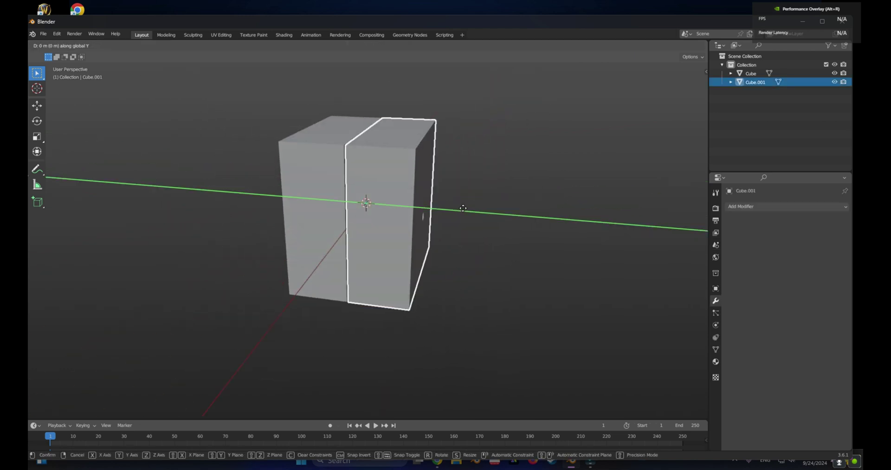
pyautogui.click(658, 259)
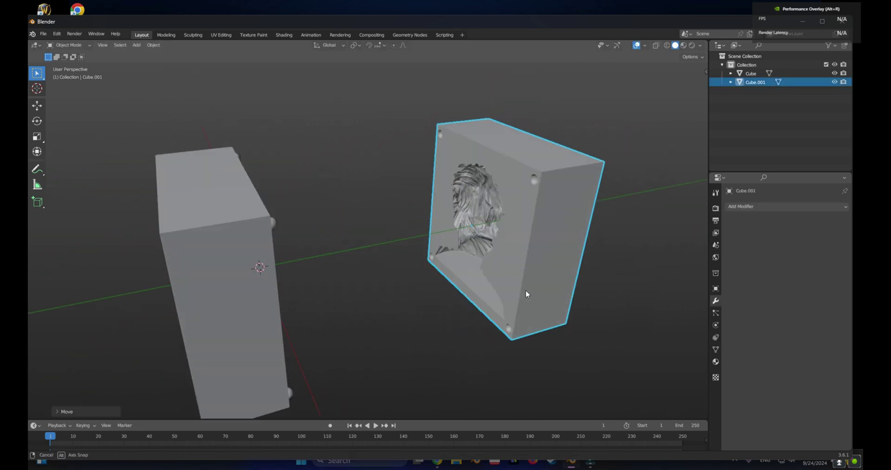